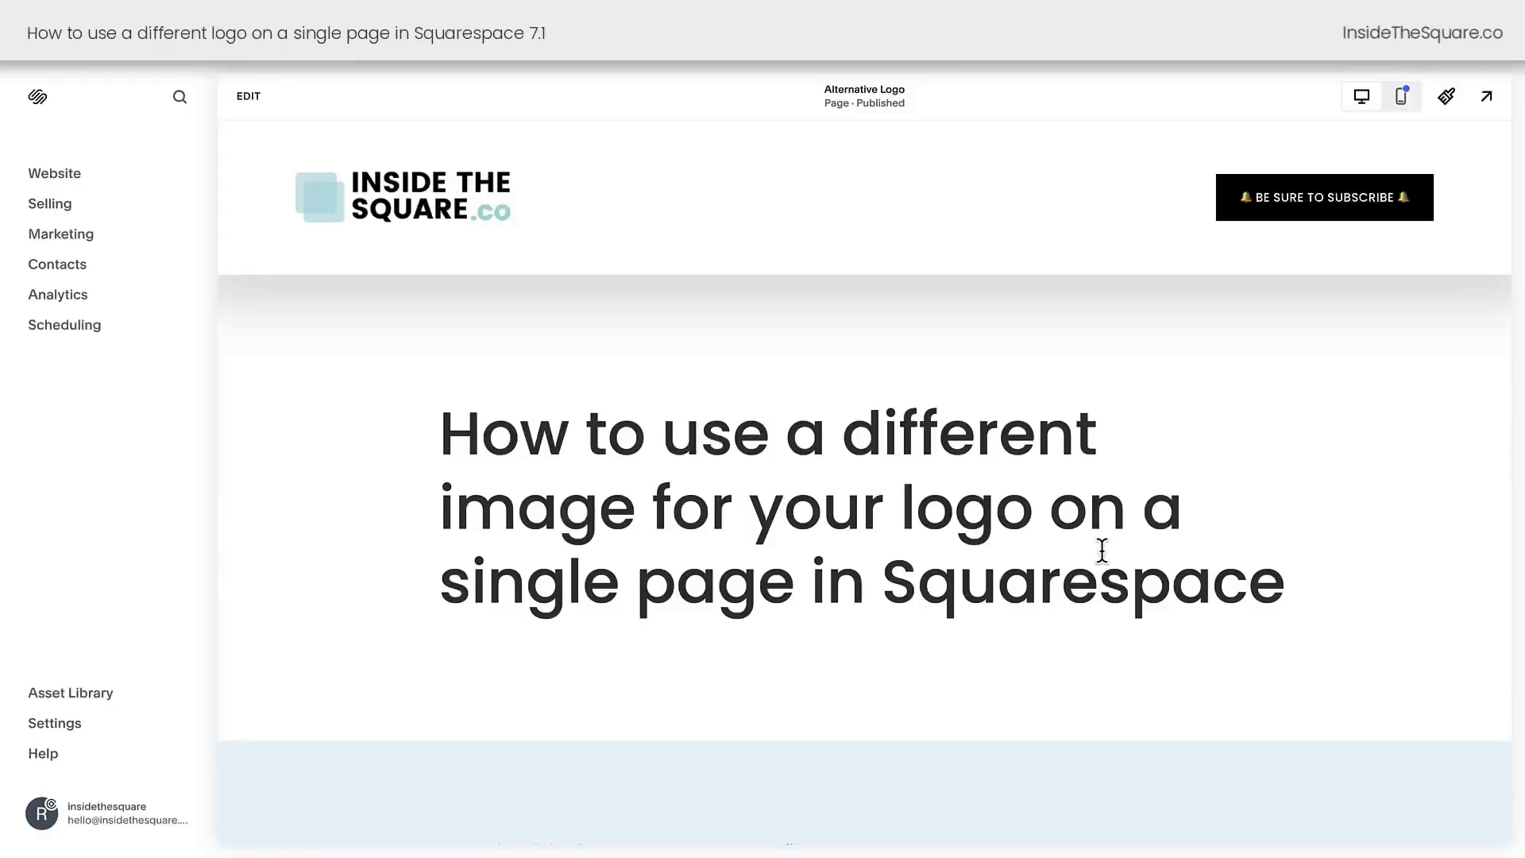
Step: Scroll to the instructions and highlight the step about uploading the logo image
{"action": "scroll", "coordinate": [1103, 550], "scroll_direction": "down", "scroll_amount": 5}
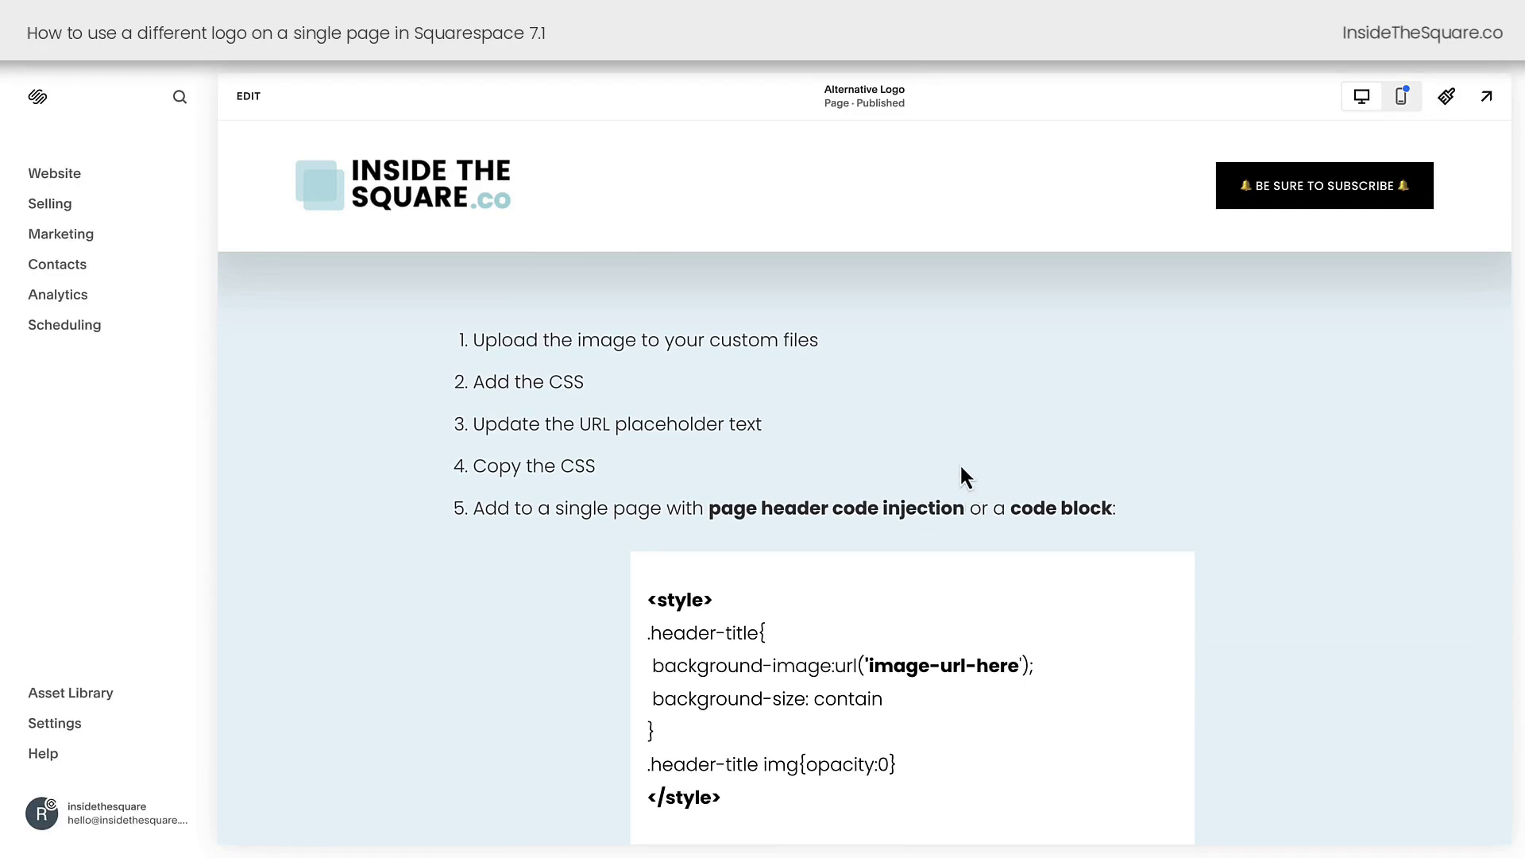
{"action": "left_click_drag", "start_coordinate": [869, 351], "coordinate": [406, 350]}
{"action": "left_click", "coordinate": [389, 365]}
Step: Go to Website Tools and open the site-wide Custom CSS editor
{"action": "left_click", "coordinate": [78, 175]}
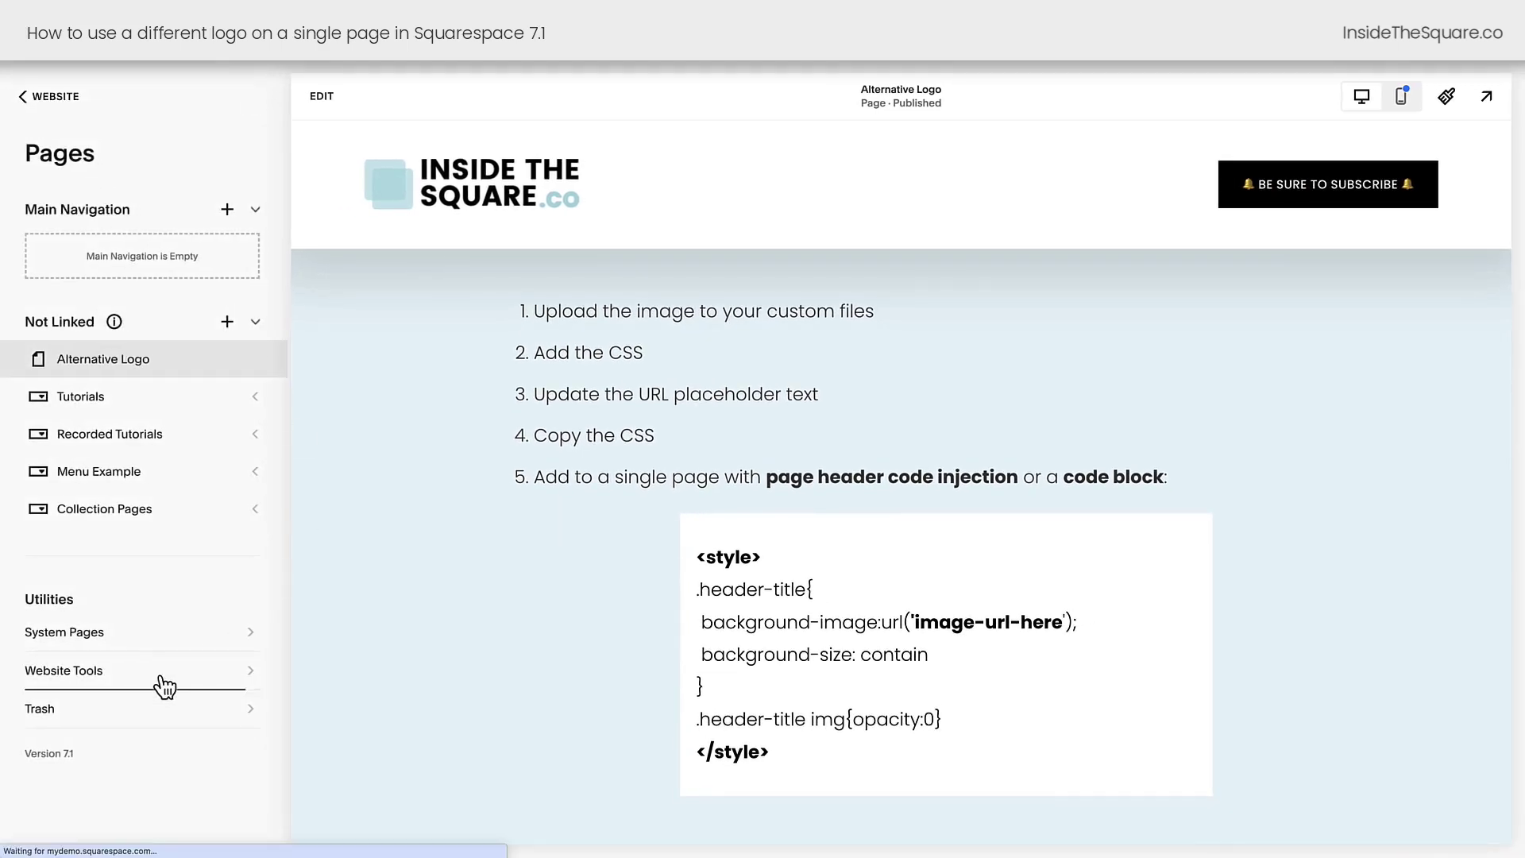
{"action": "left_click", "coordinate": [162, 672]}
{"action": "left_click", "coordinate": [215, 233]}
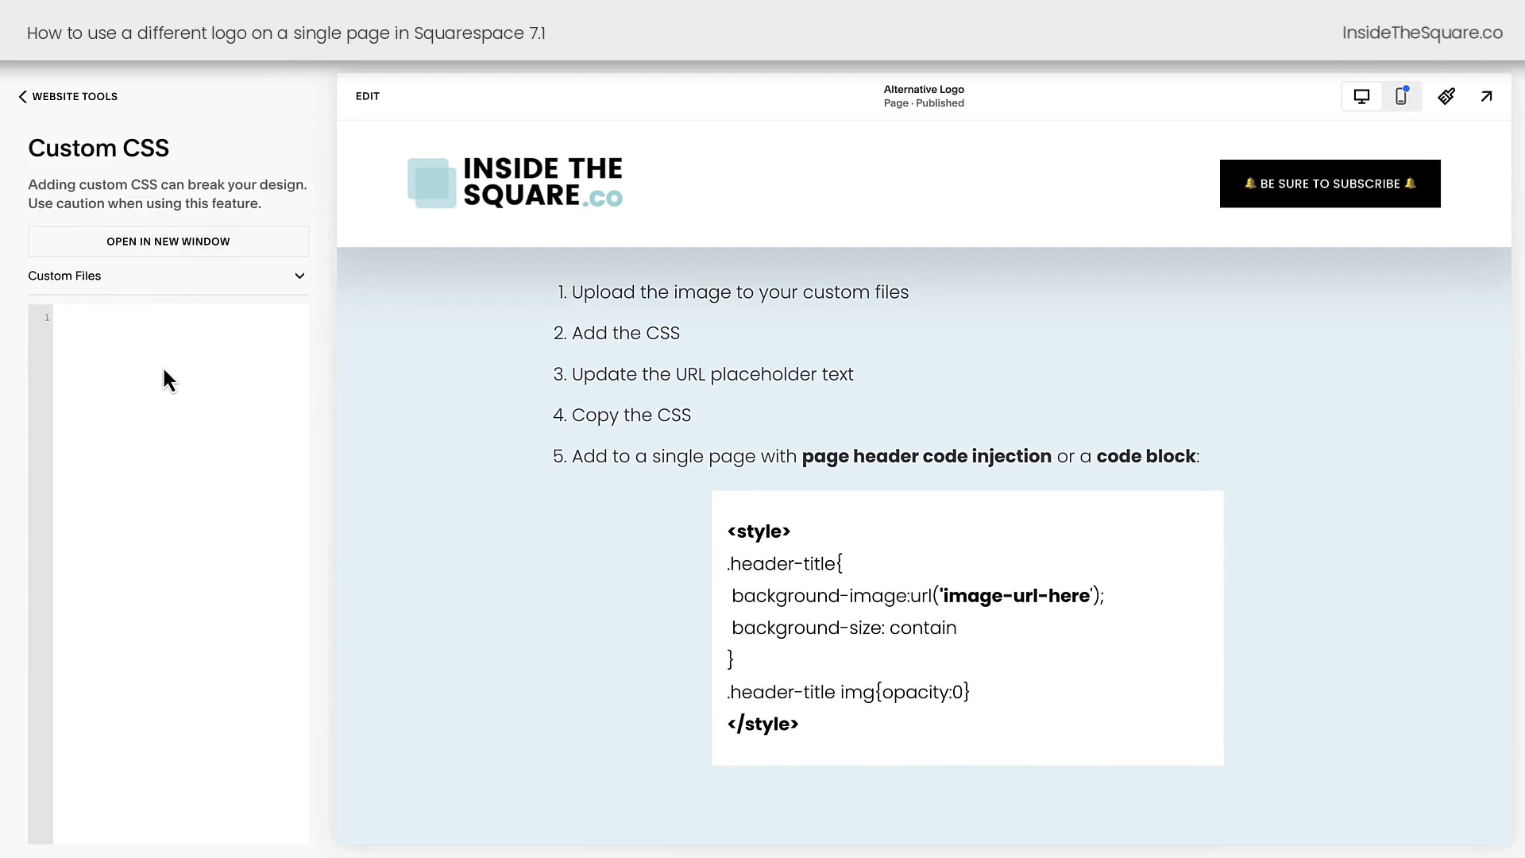
Step: Upload 'alternative logo.png' into the Custom CSS panel's Custom Files
{"action": "left_click", "coordinate": [274, 287]}
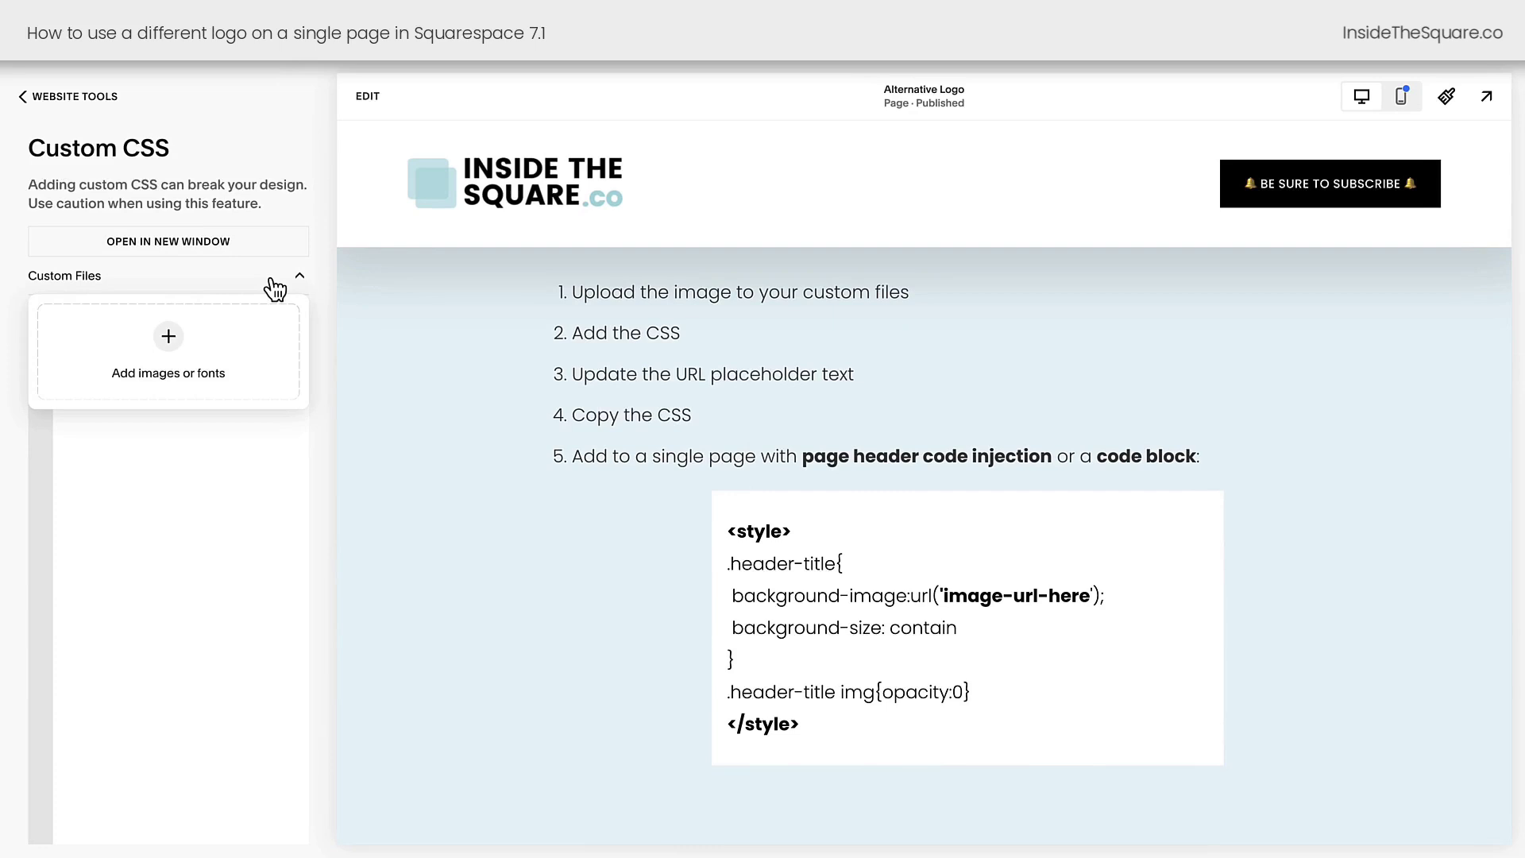
{"action": "left_click", "coordinate": [185, 337]}
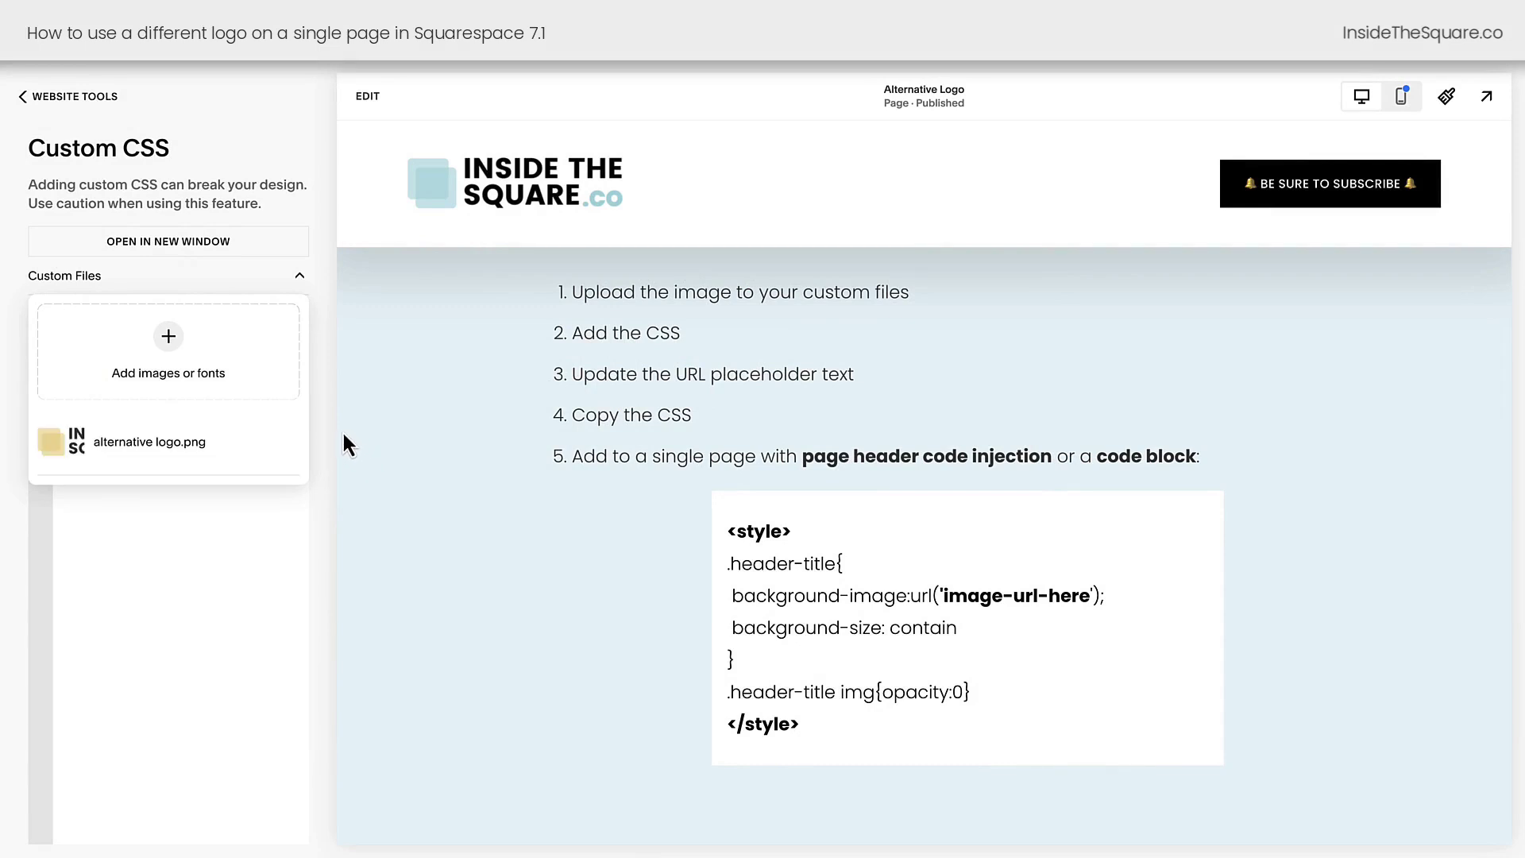
{"action": "left_click", "coordinate": [301, 282]}
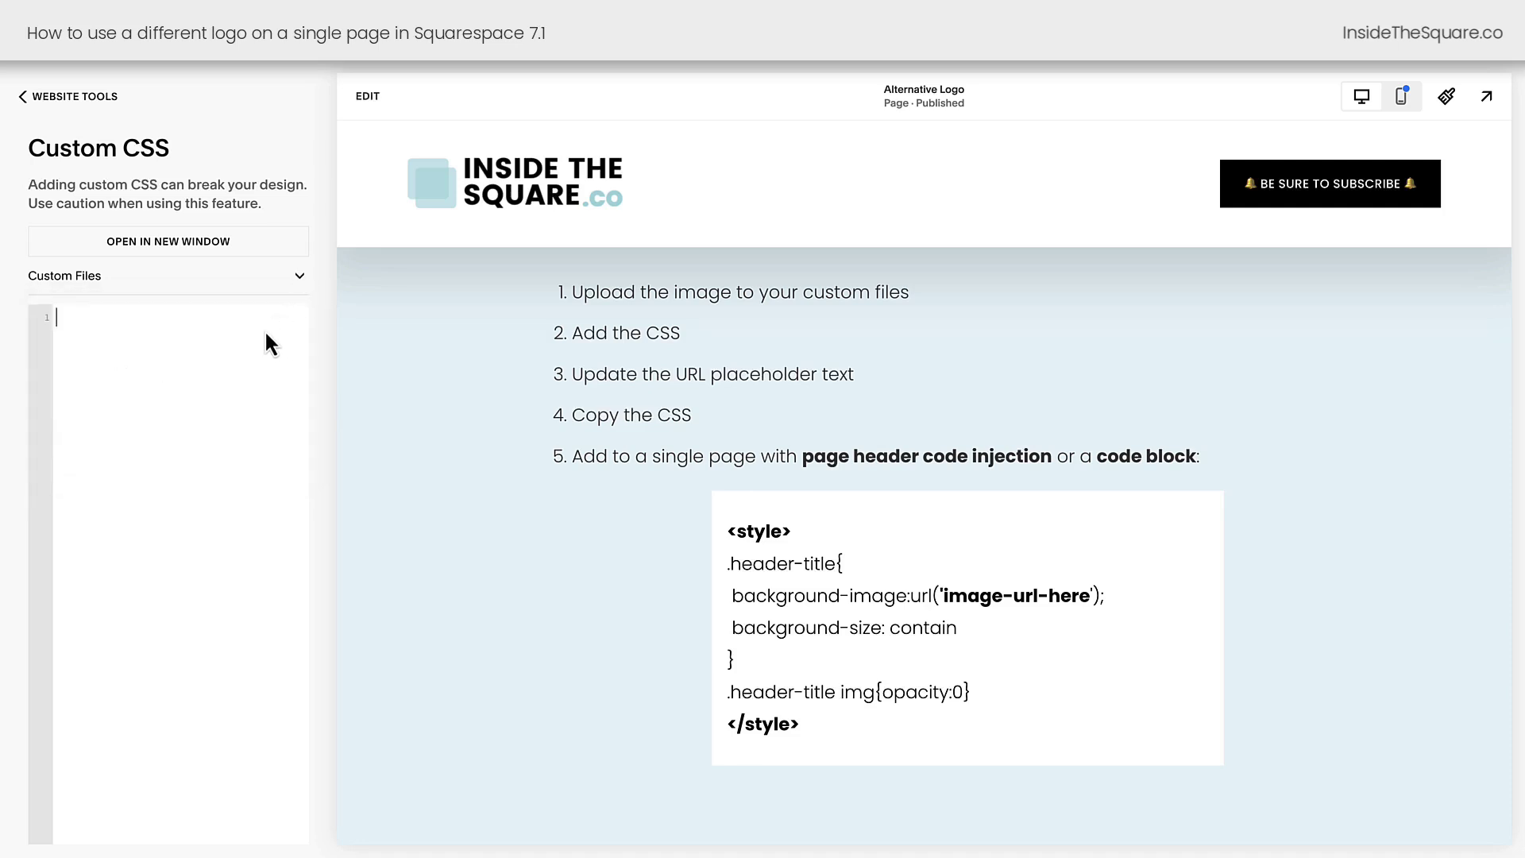
Step: Copy the example header-title logo CSS and paste it into the Custom CSS editor
{"action": "left_click", "coordinate": [277, 362]}
{"action": "left_click_drag", "start_coordinate": [805, 707], "coordinate": [726, 527]}
{"action": "key", "text": "ctrl+c"}
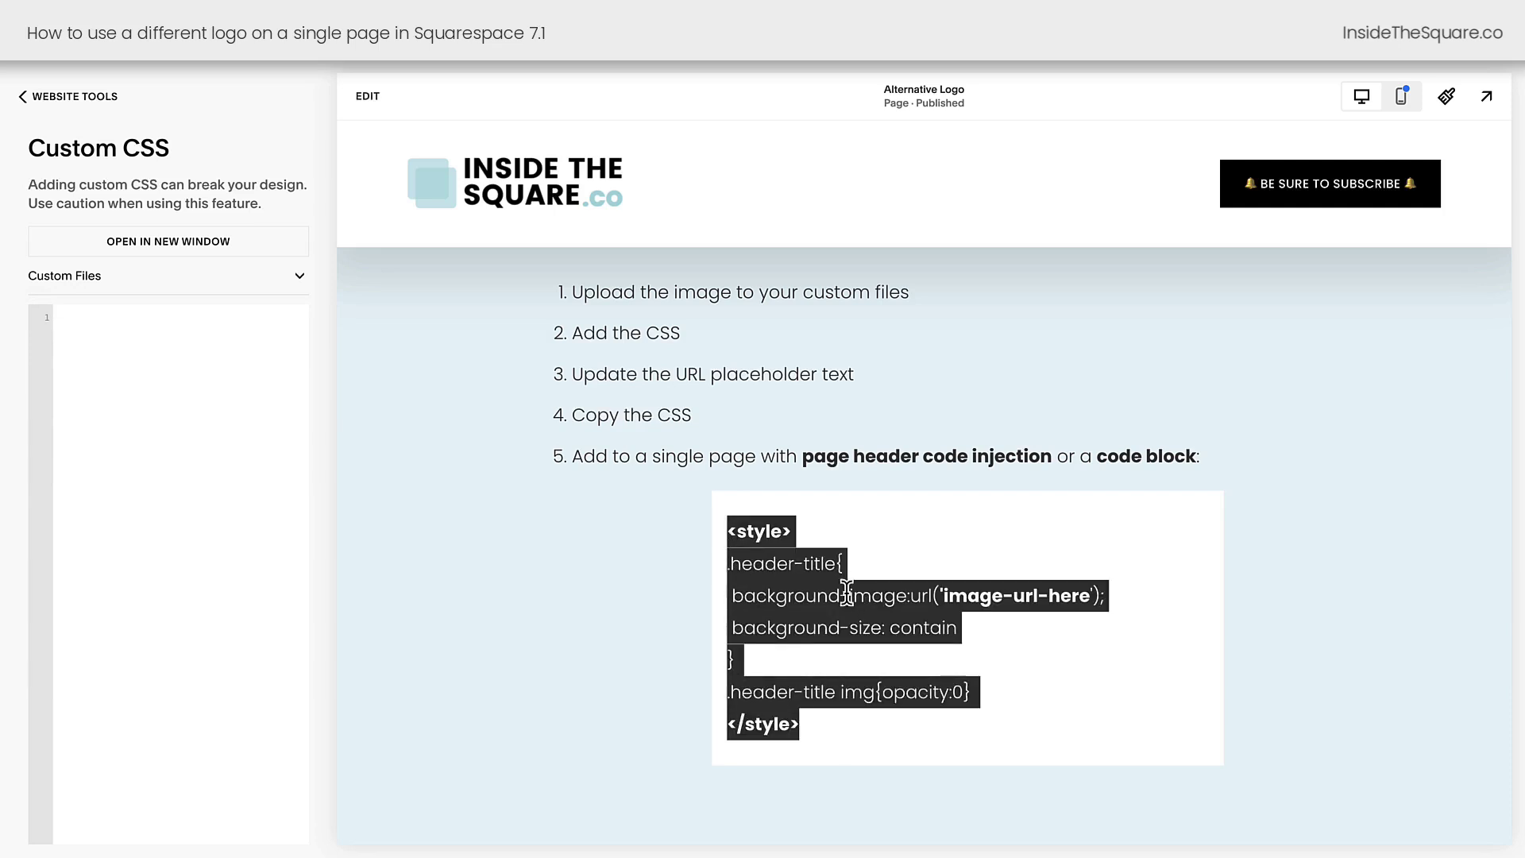
{"action": "left_click", "coordinate": [170, 342]}
{"action": "key", "text": "ctrl+v"}
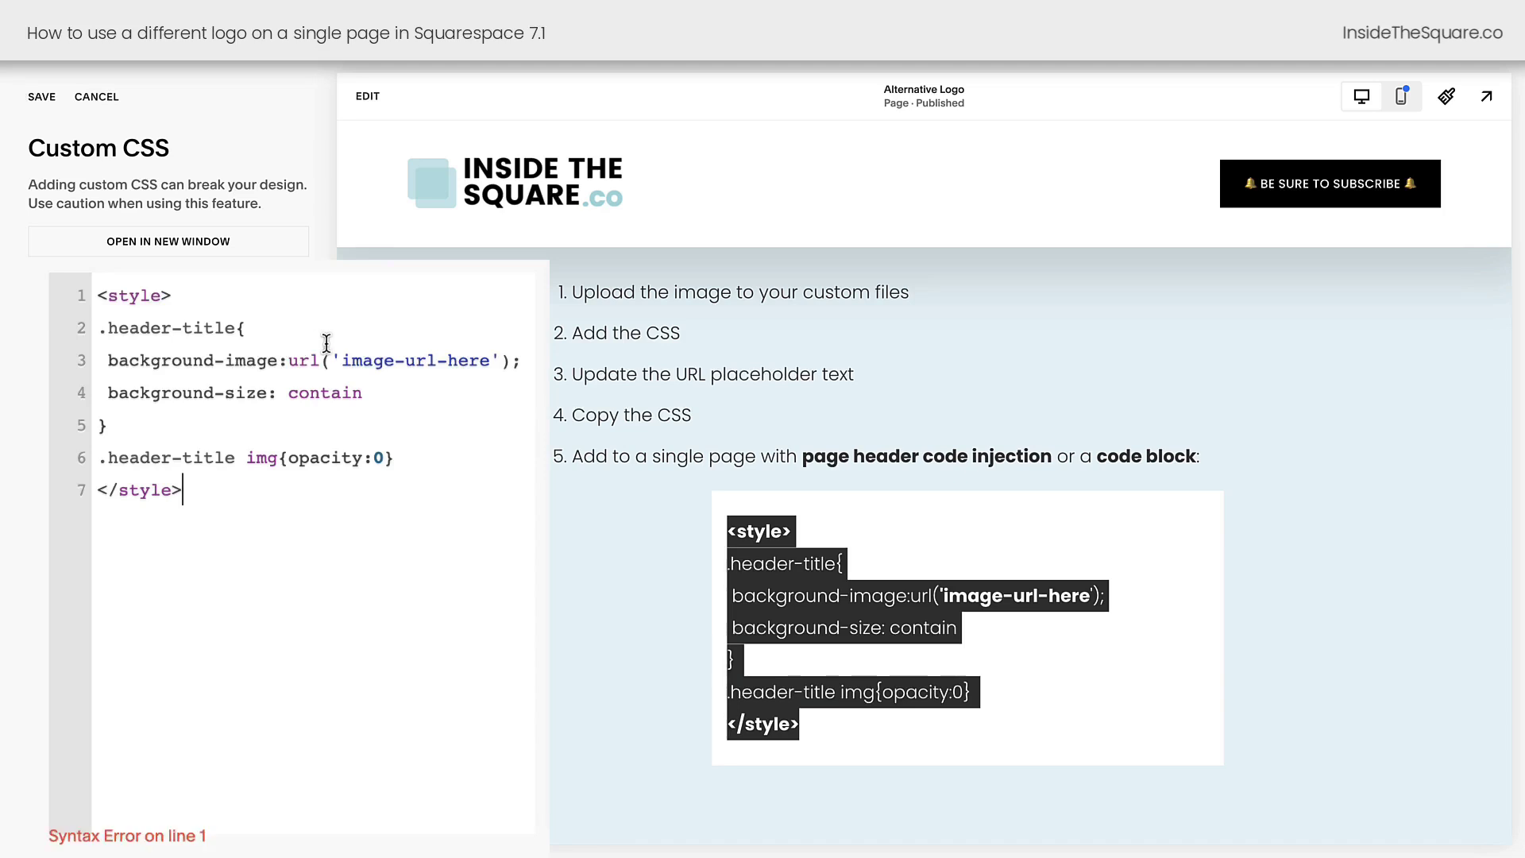
Step: Replace the 'image-url-here' placeholder with the uploaded logo image's URL
{"action": "left_click_drag", "start_coordinate": [332, 359], "coordinate": [505, 350]}
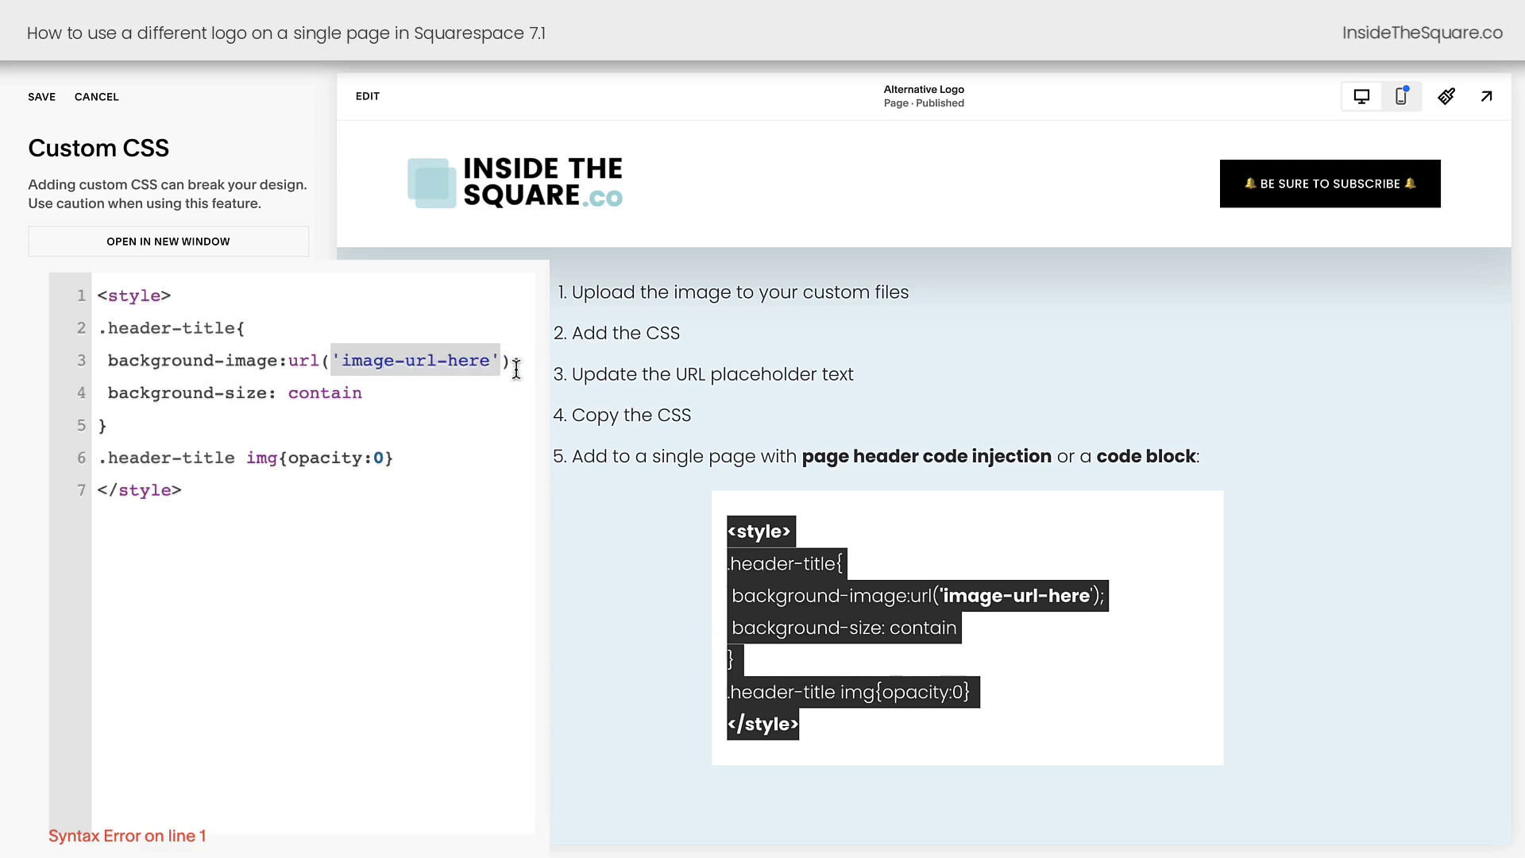
{"action": "left_click", "coordinate": [213, 294]}
{"action": "left_click", "coordinate": [198, 486]}
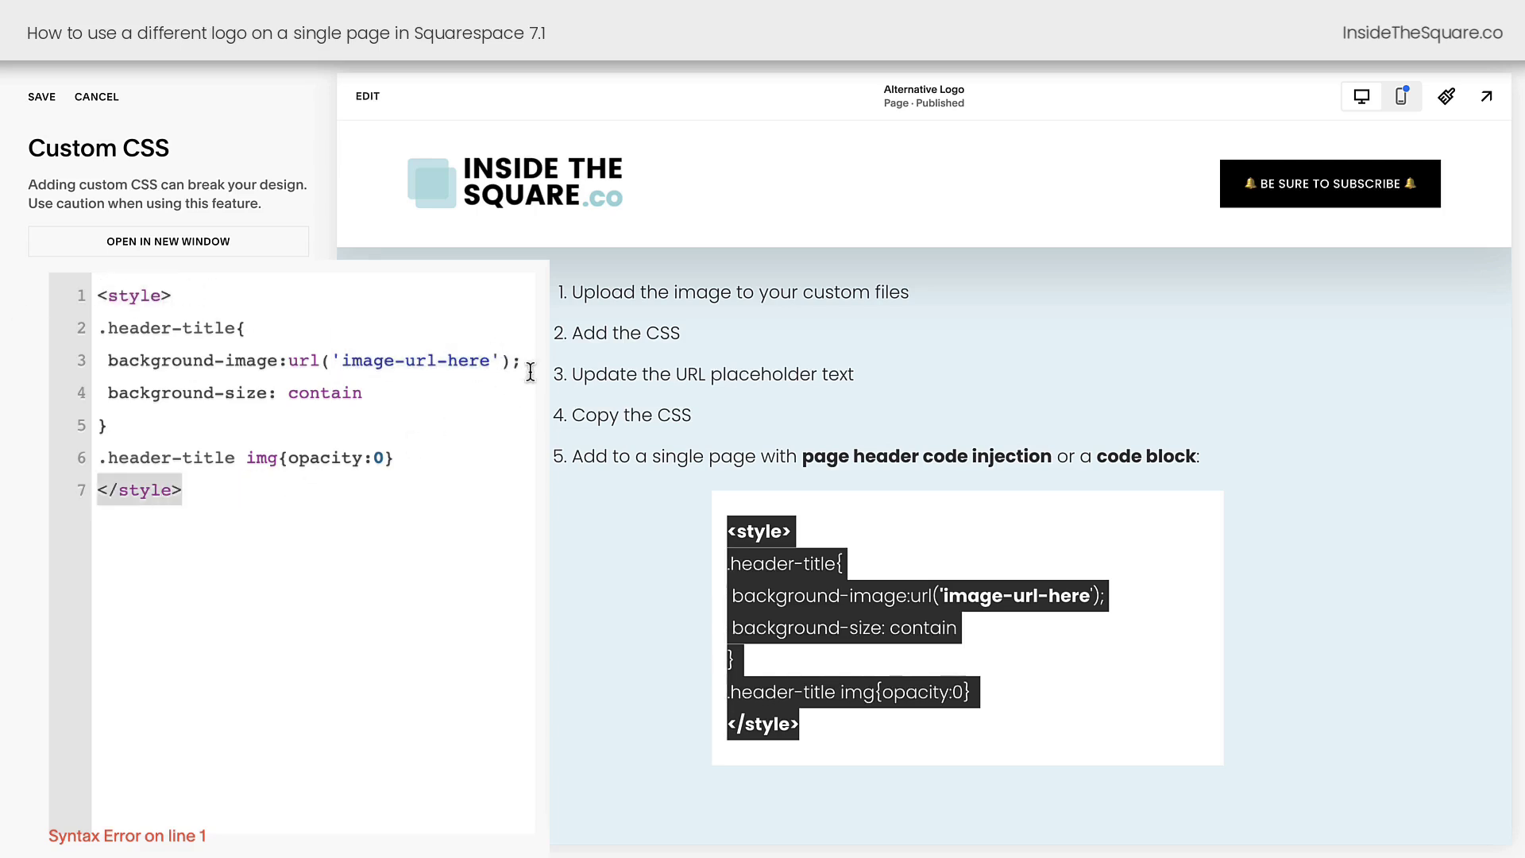
{"action": "left_click_drag", "start_coordinate": [502, 359], "coordinate": [331, 359]}
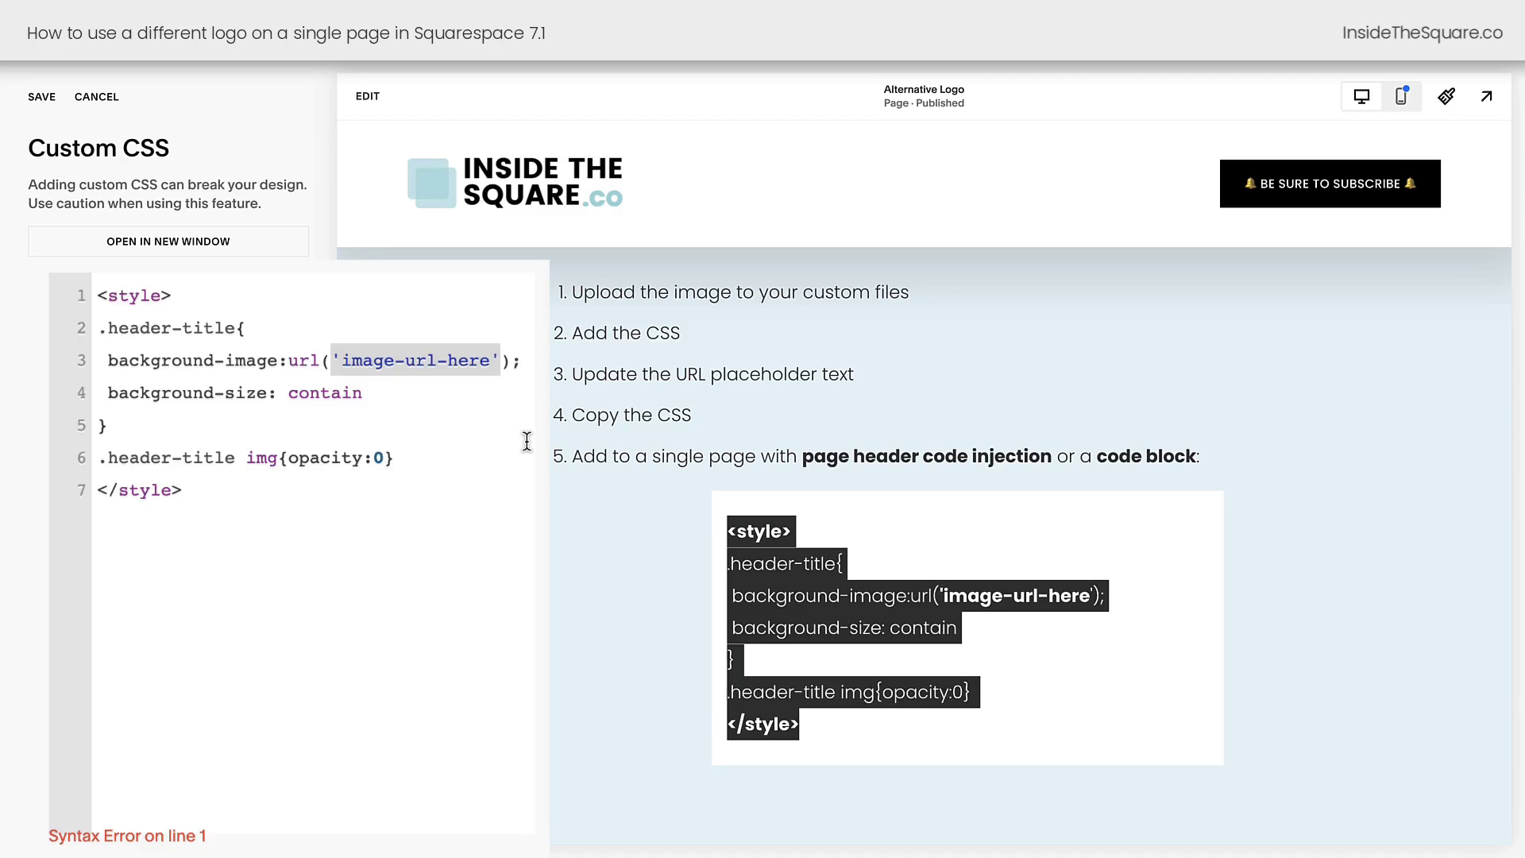
{"action": "key", "text": "ctrl+v"}
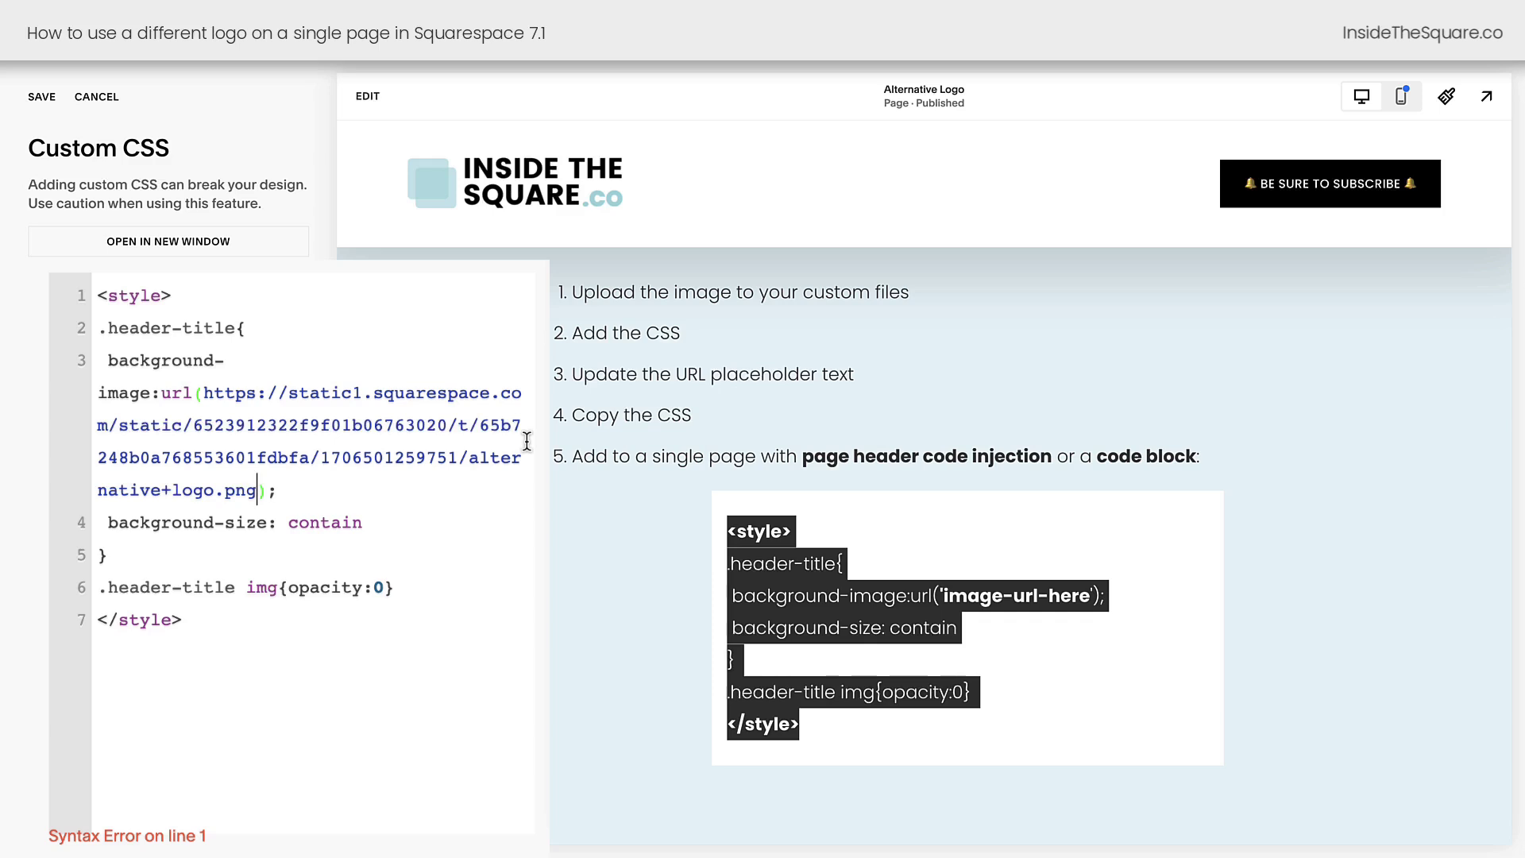
Step: Select all the finished logo CSS and cut it out of the editor
{"action": "left_click", "coordinate": [305, 278]}
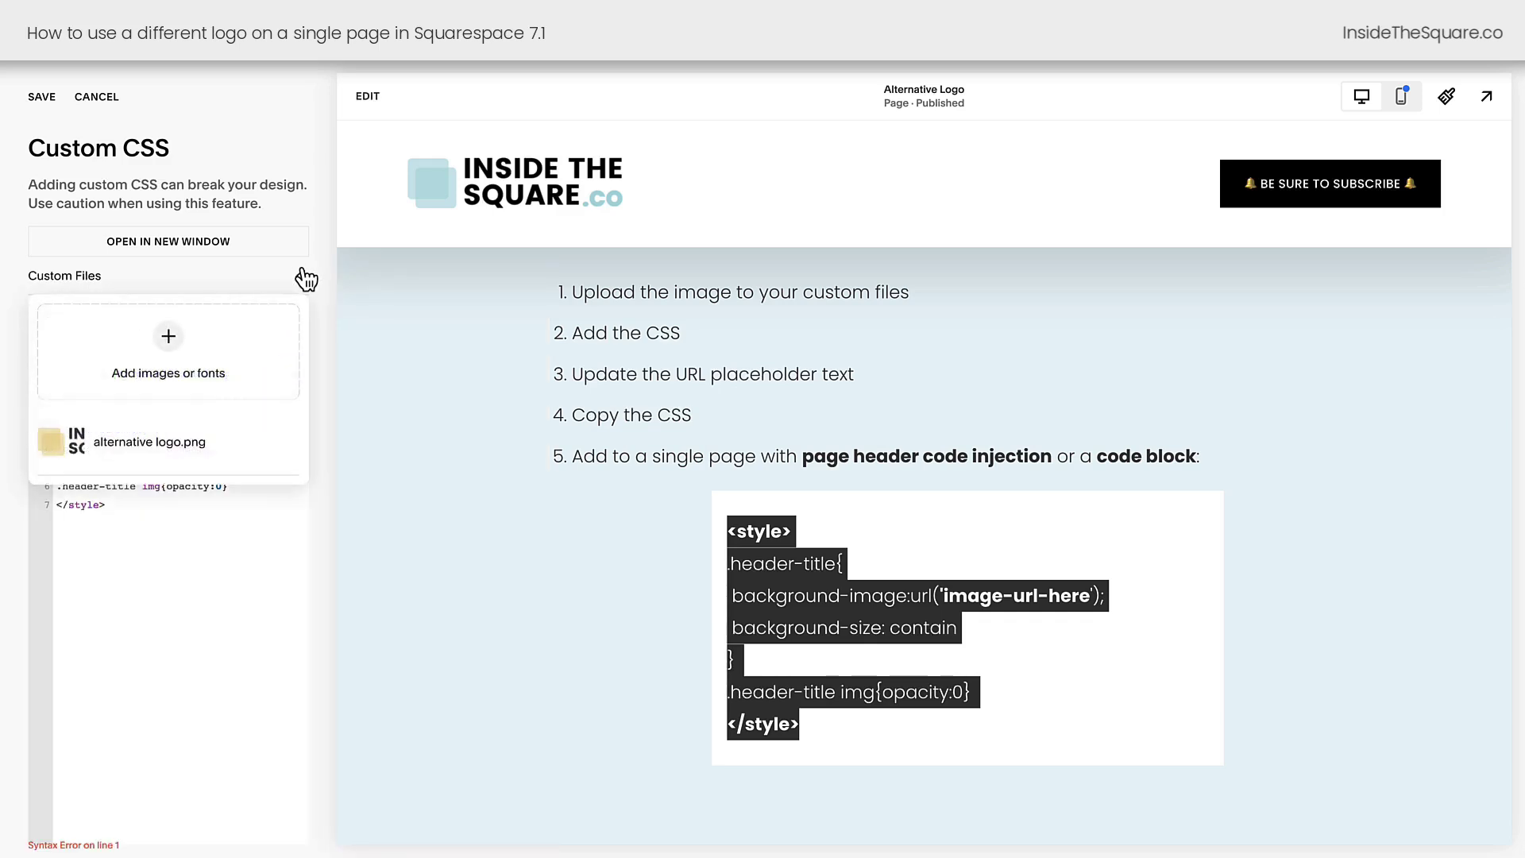
{"action": "left_click", "coordinate": [179, 451]}
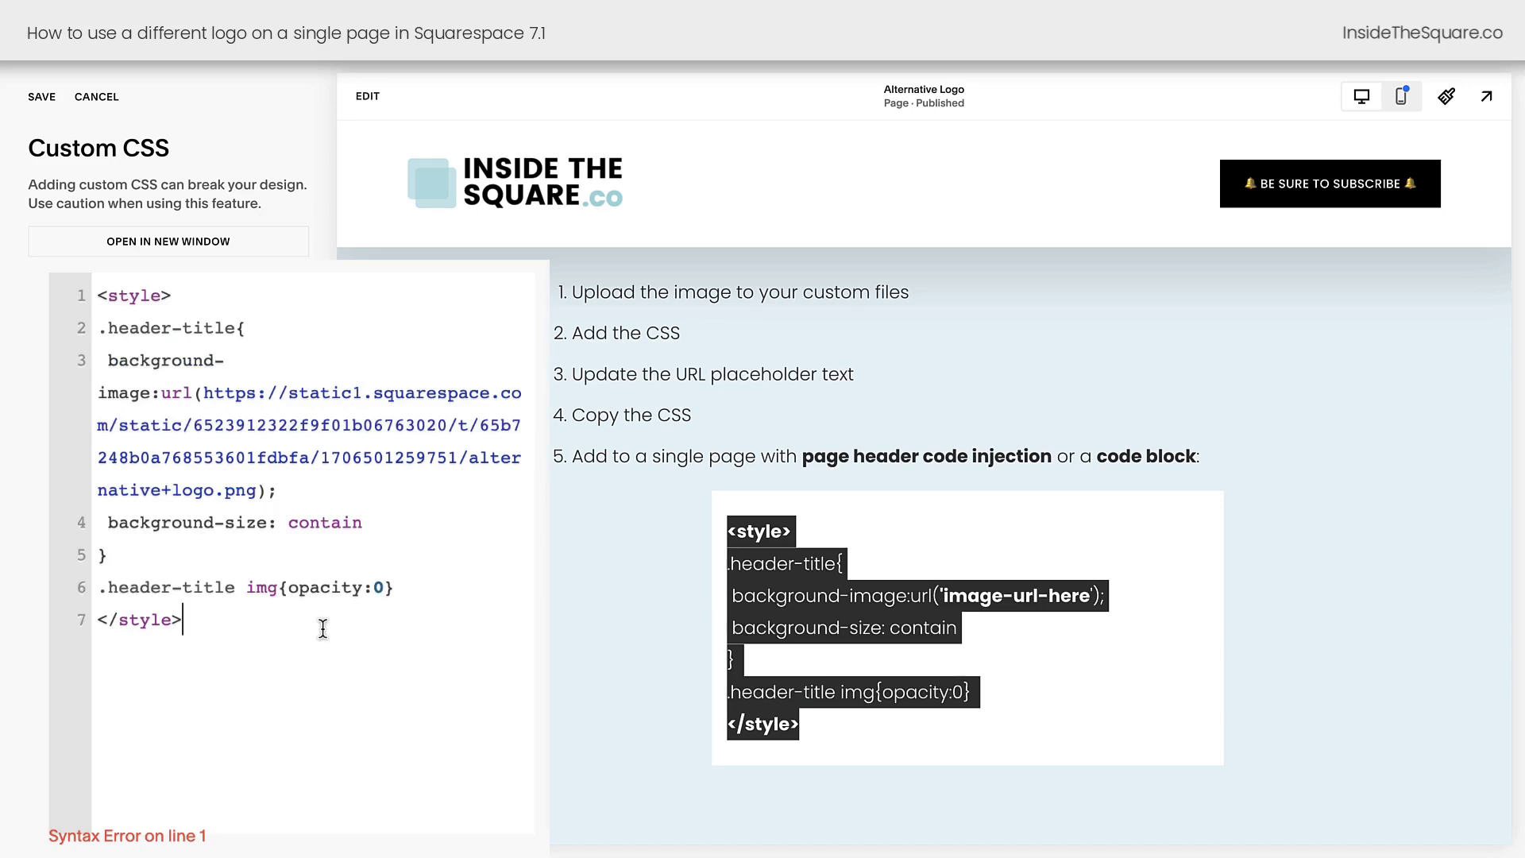
{"action": "key", "text": "ctrl+a"}
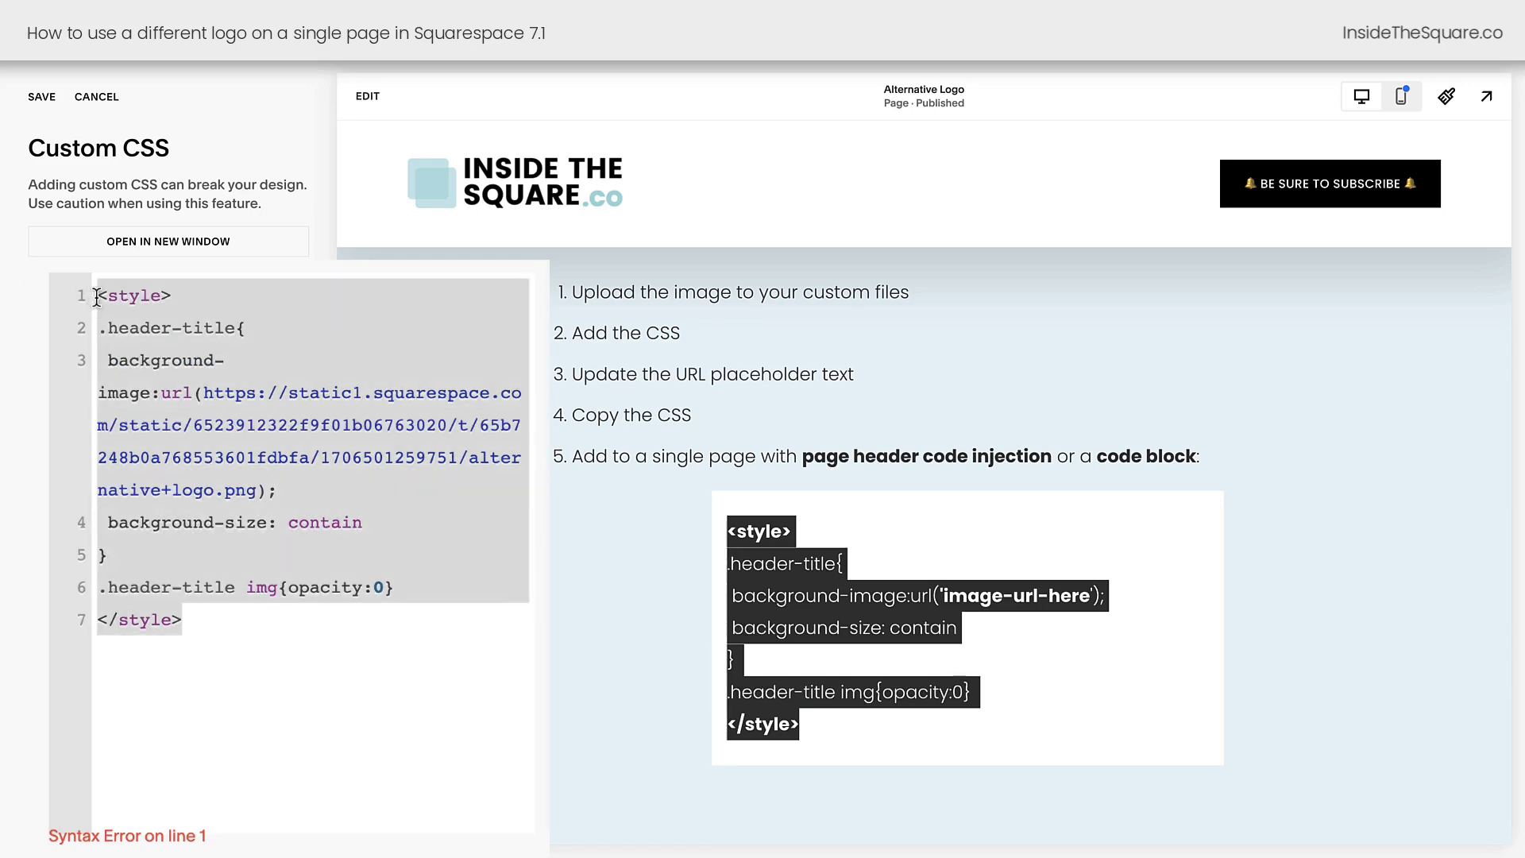
{"action": "key", "text": "ctrl+x"}
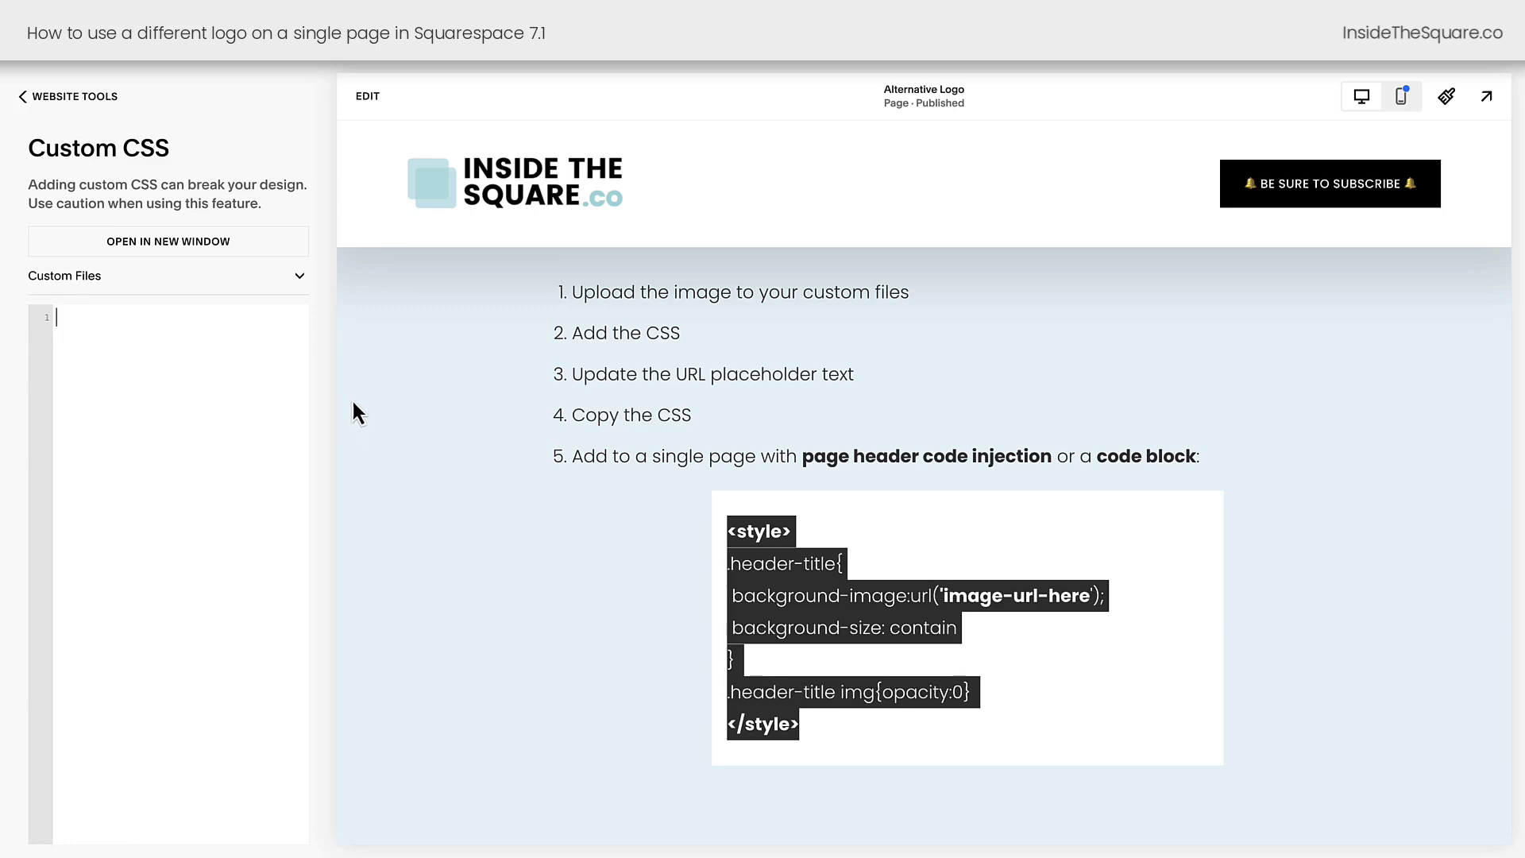
Step: Return to the Pages list and open the Alternative Logo page's settings
{"action": "left_click", "coordinate": [38, 100]}
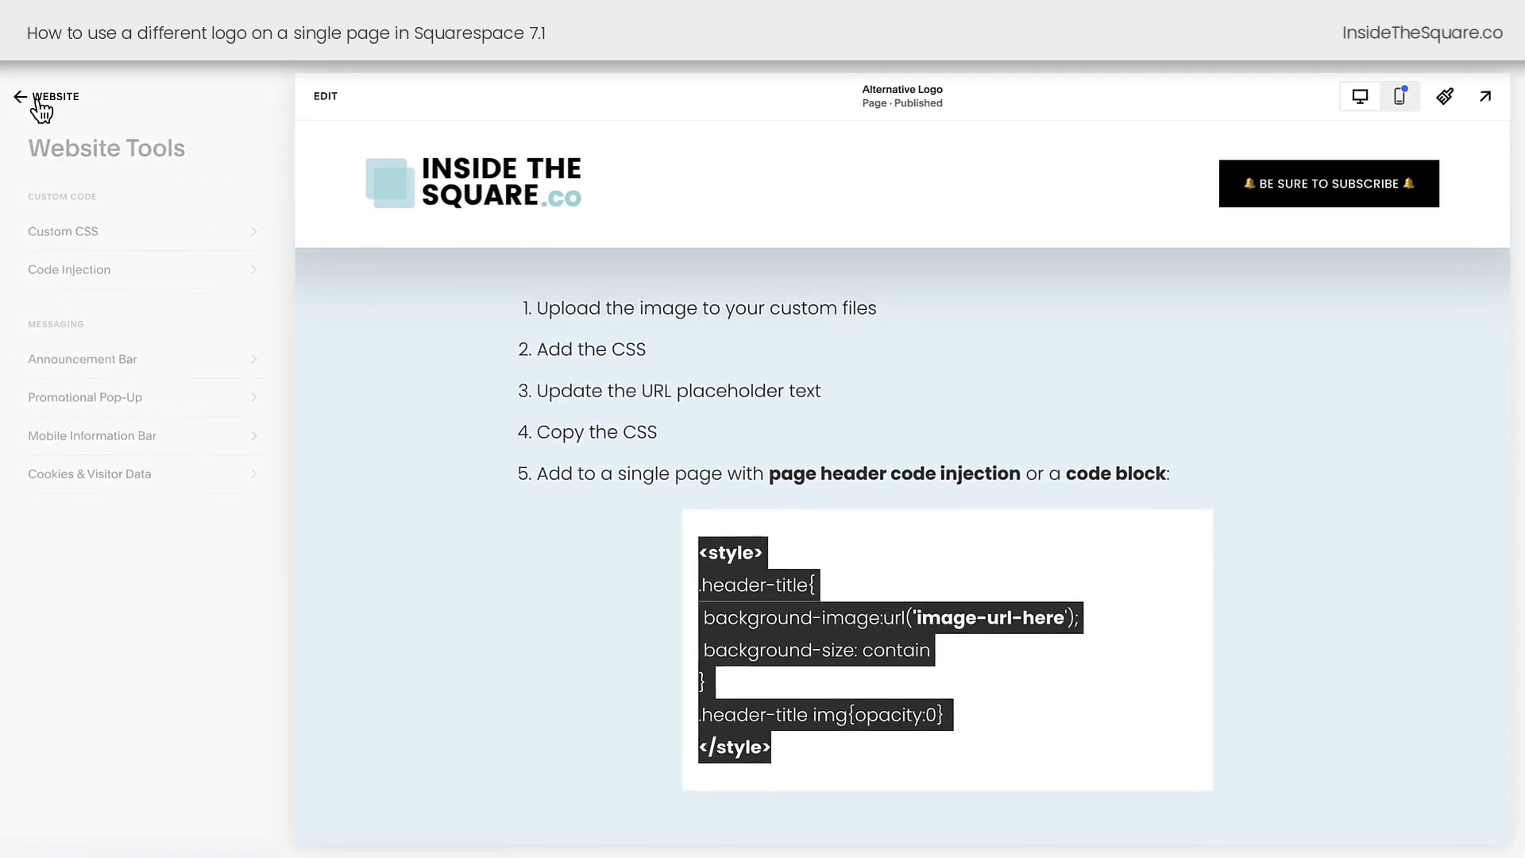
{"action": "left_click", "coordinate": [38, 99]}
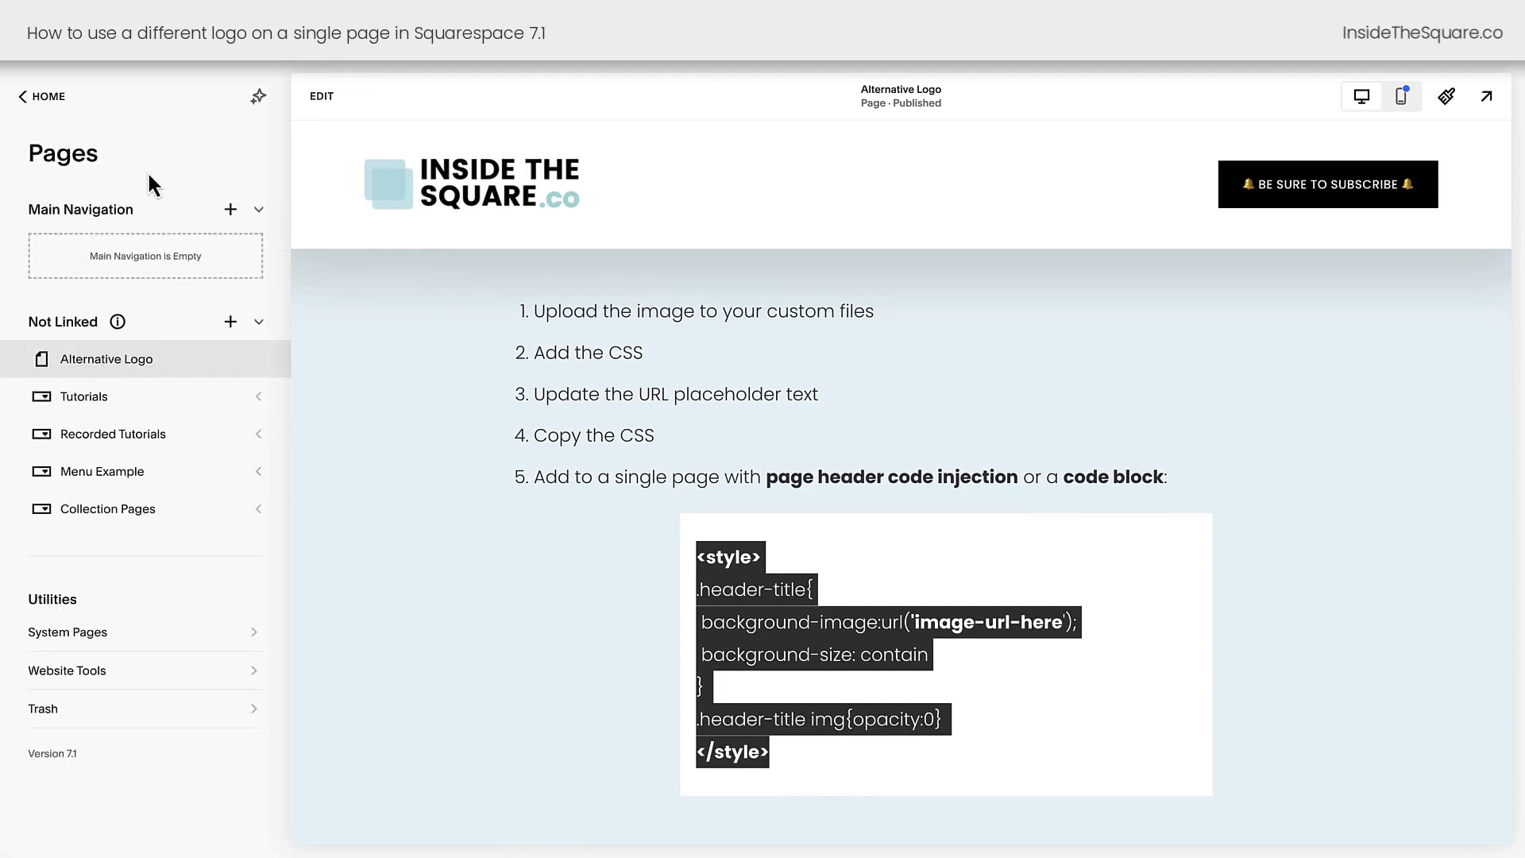
{"action": "mouse_move", "coordinate": [264, 368]}
{"action": "left_click", "coordinate": [259, 360]}
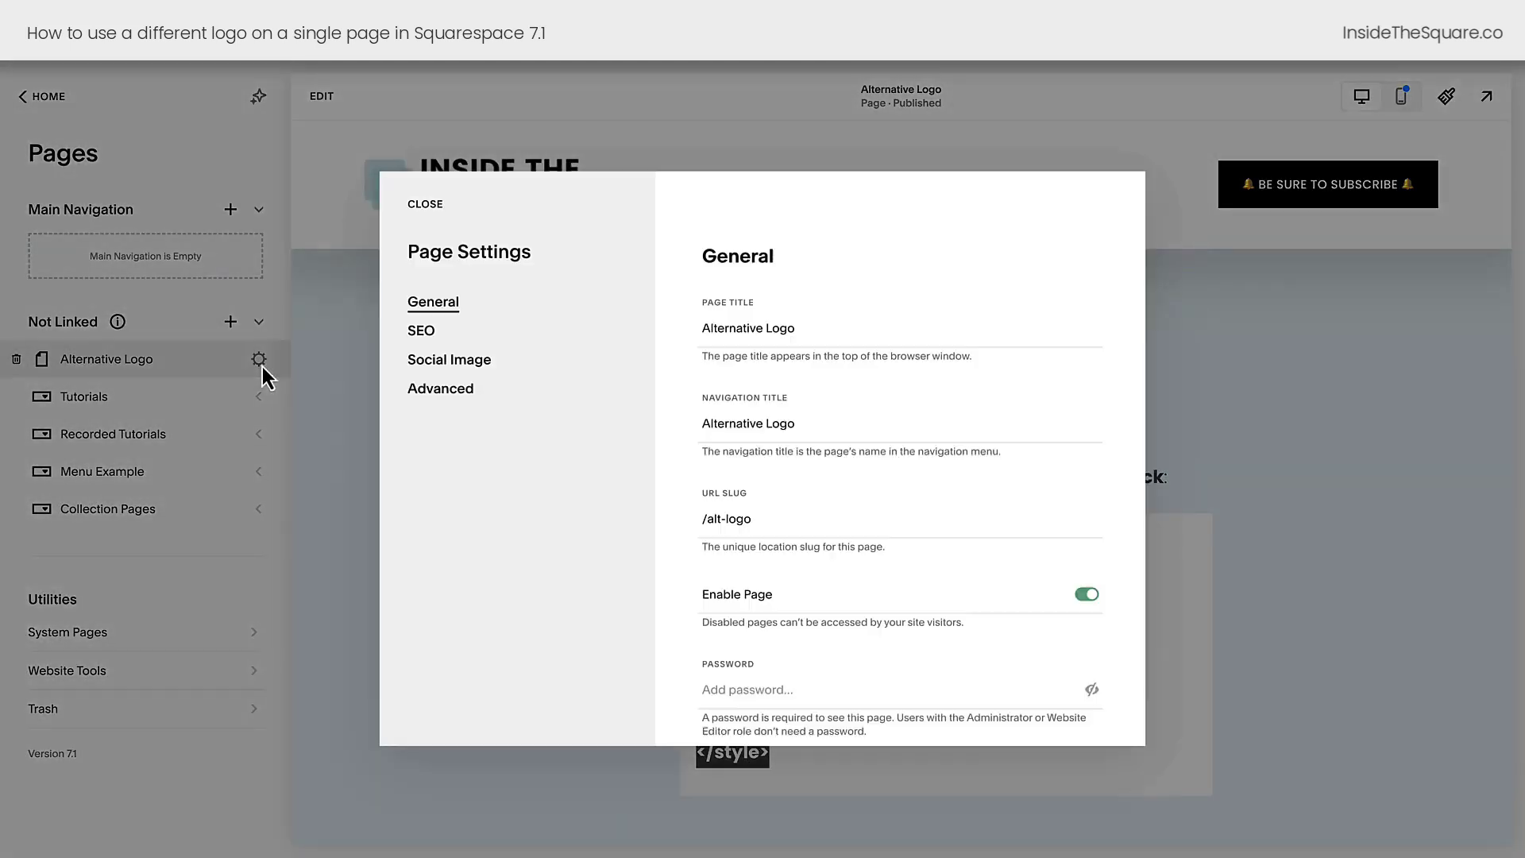
Step: Paste the logo CSS into the page's Advanced header code injection and save
{"action": "left_click", "coordinate": [449, 397]}
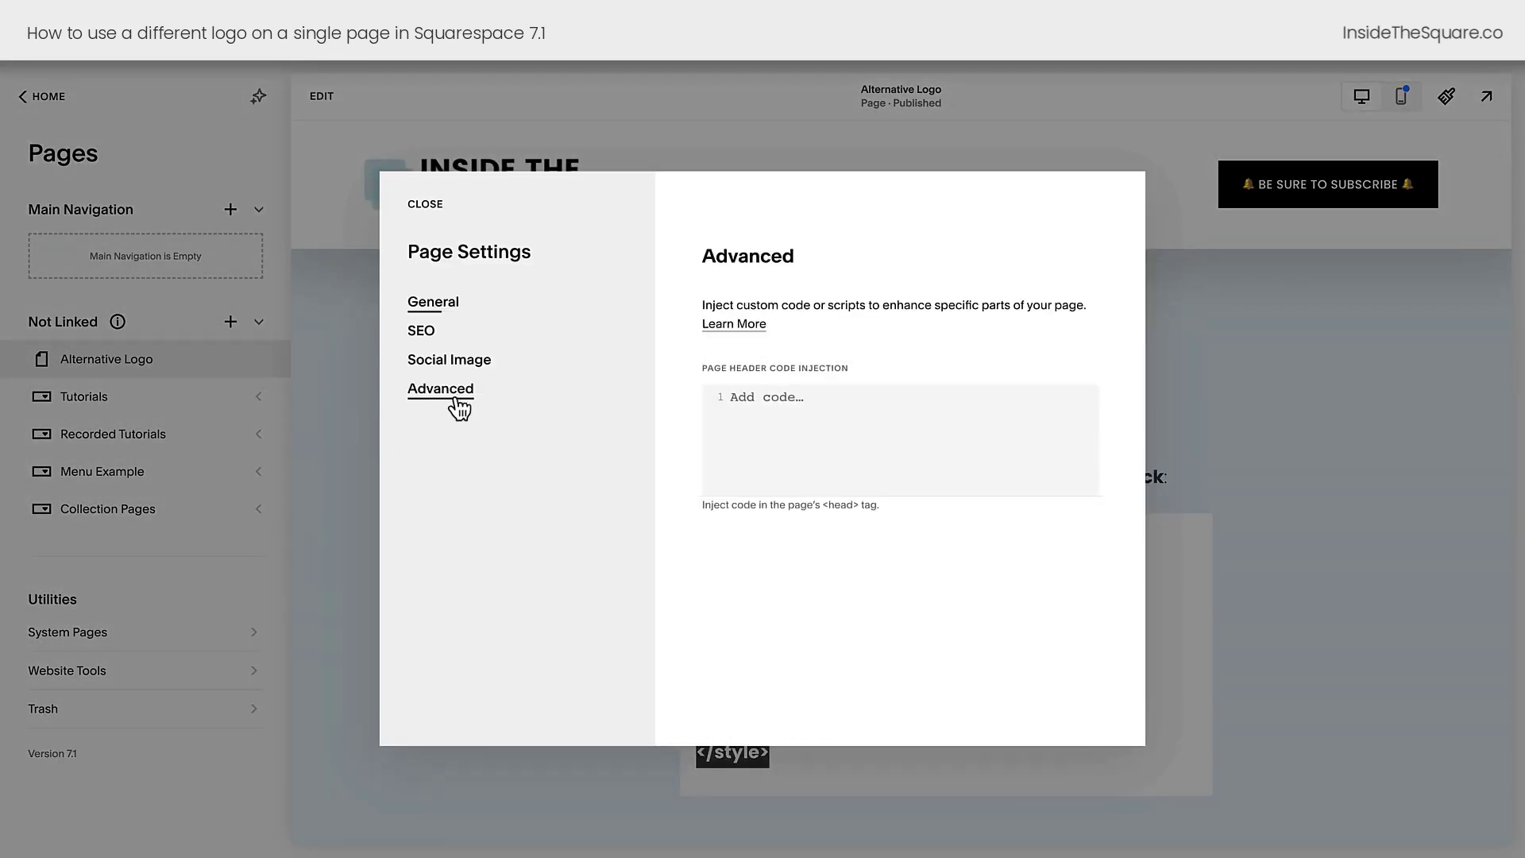
{"action": "left_click", "coordinate": [809, 417]}
{"action": "key", "text": "ctrl+v"}
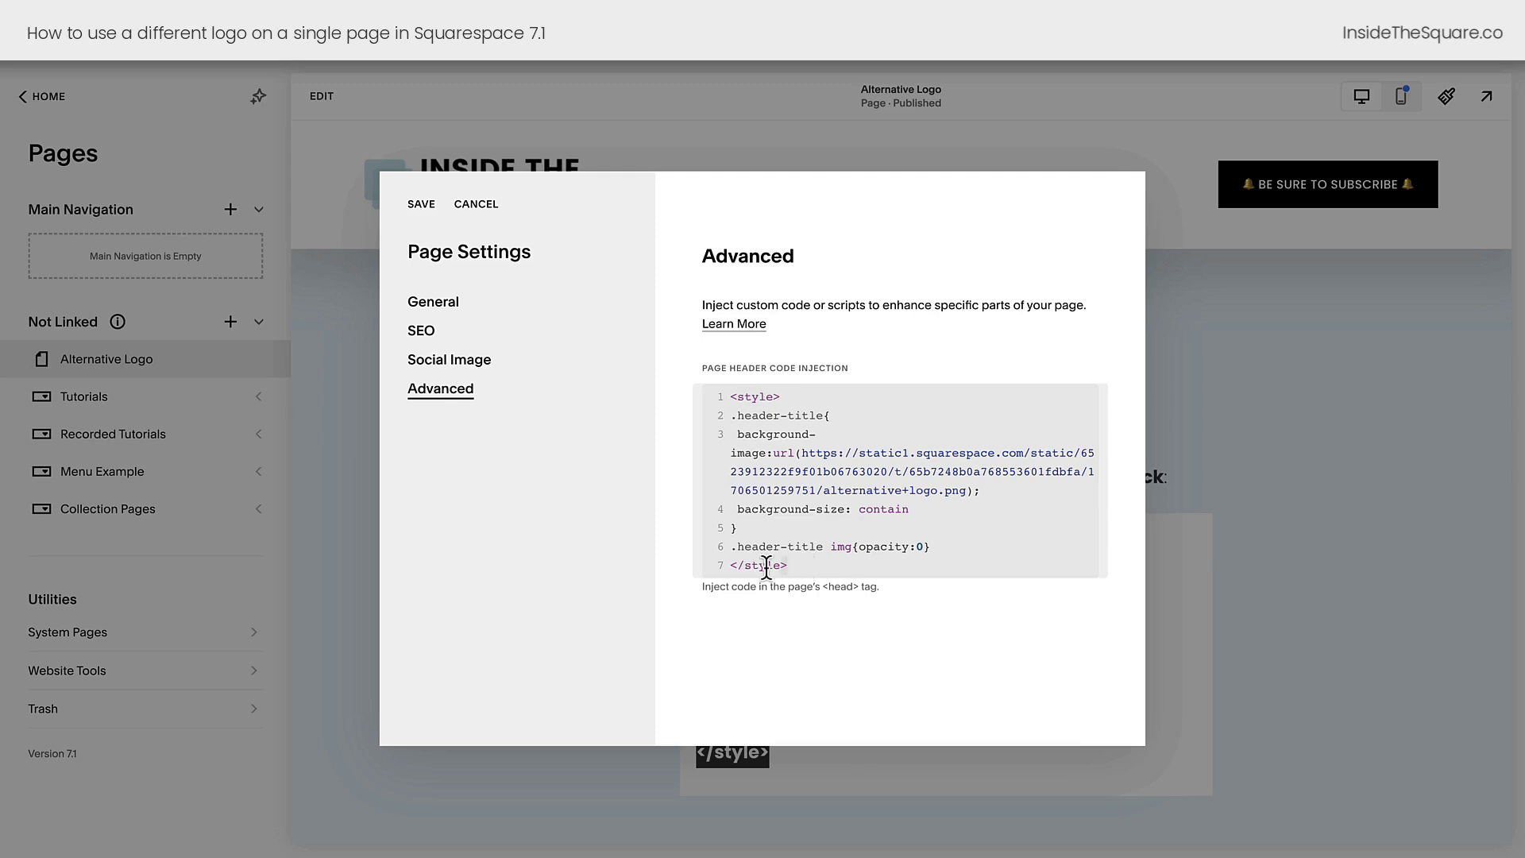
{"action": "left_click_drag", "start_coordinate": [933, 546], "coordinate": [716, 413]}
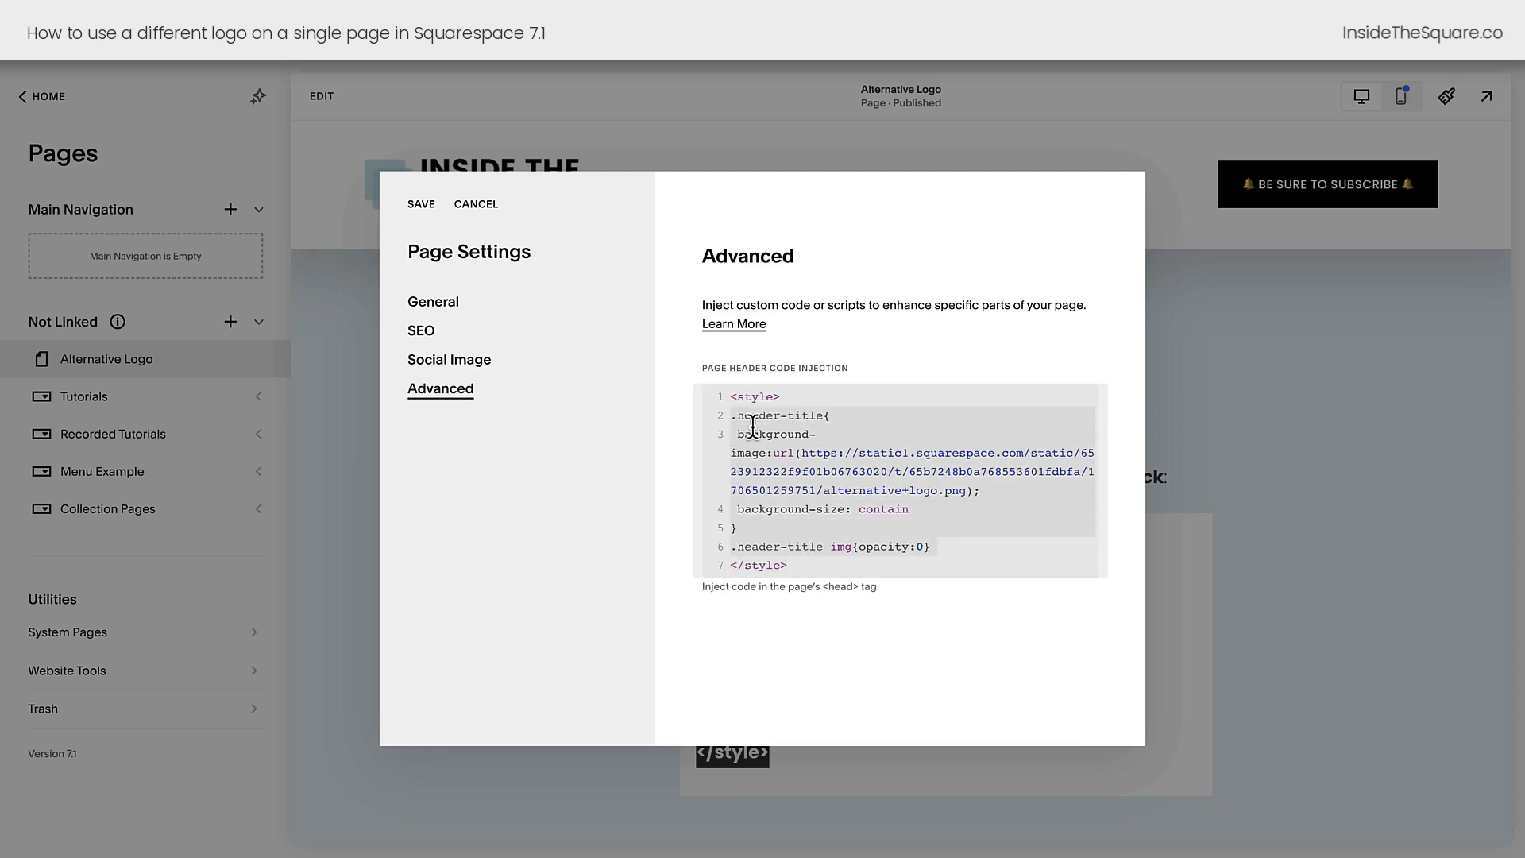
{"action": "left_click", "coordinate": [422, 206]}
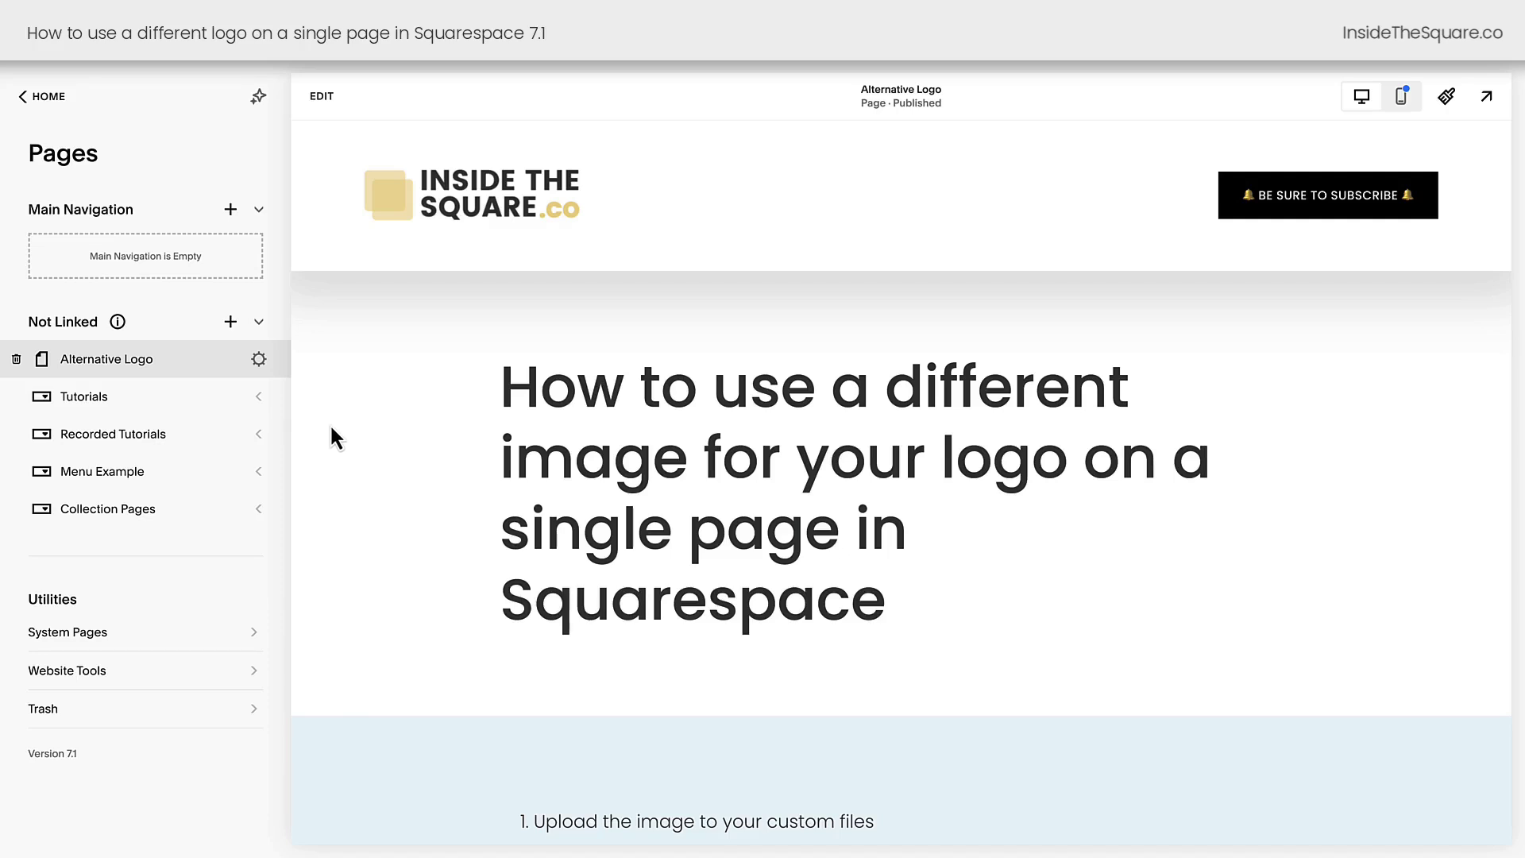
Step: Empty the Alternative Logo page's header code injection and save it
{"action": "left_click", "coordinate": [269, 369]}
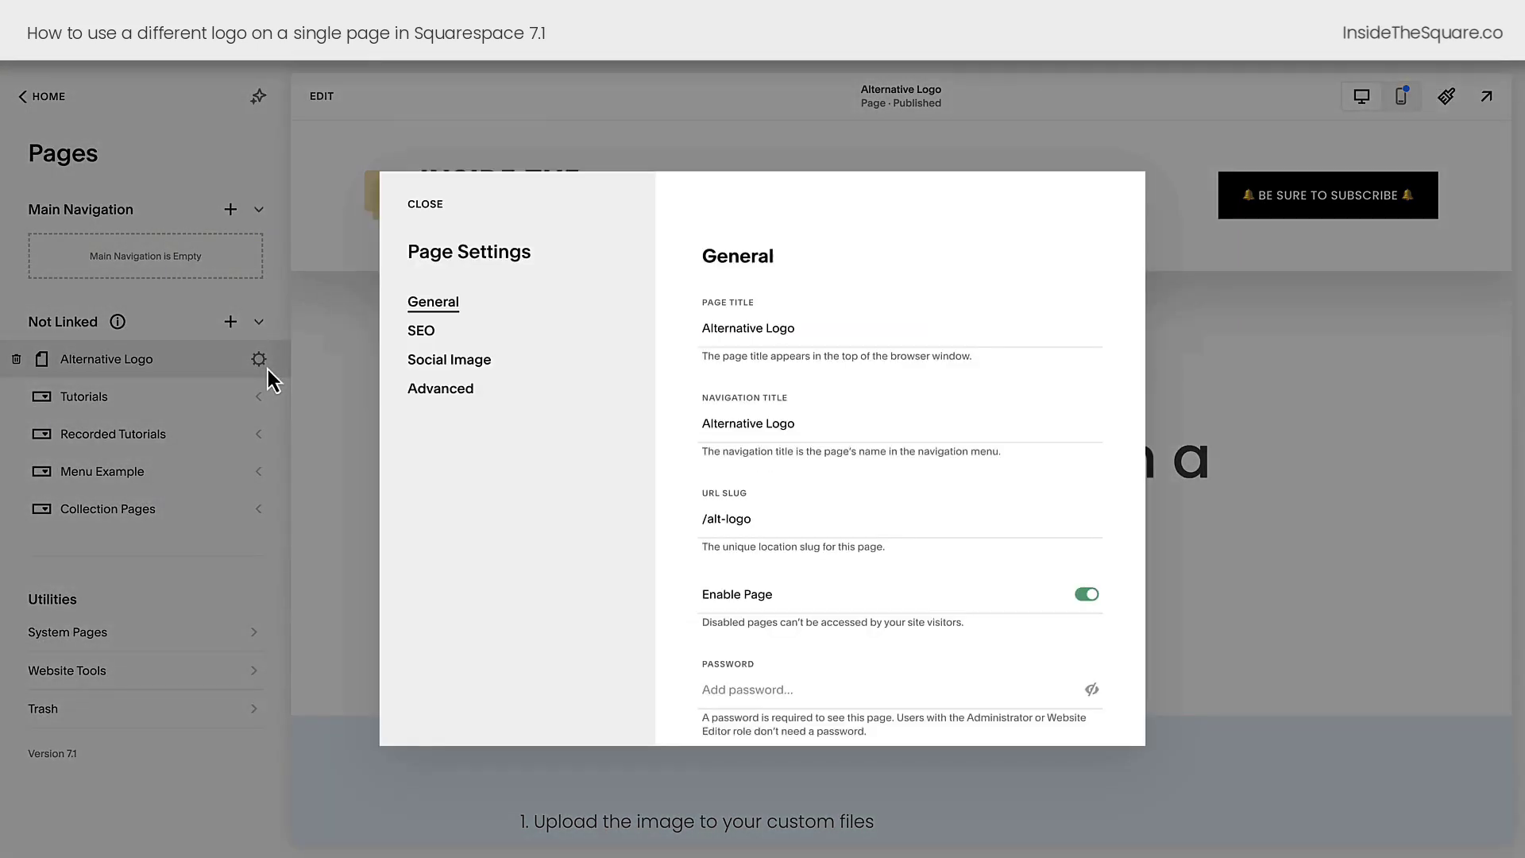
{"action": "left_click", "coordinate": [485, 404]}
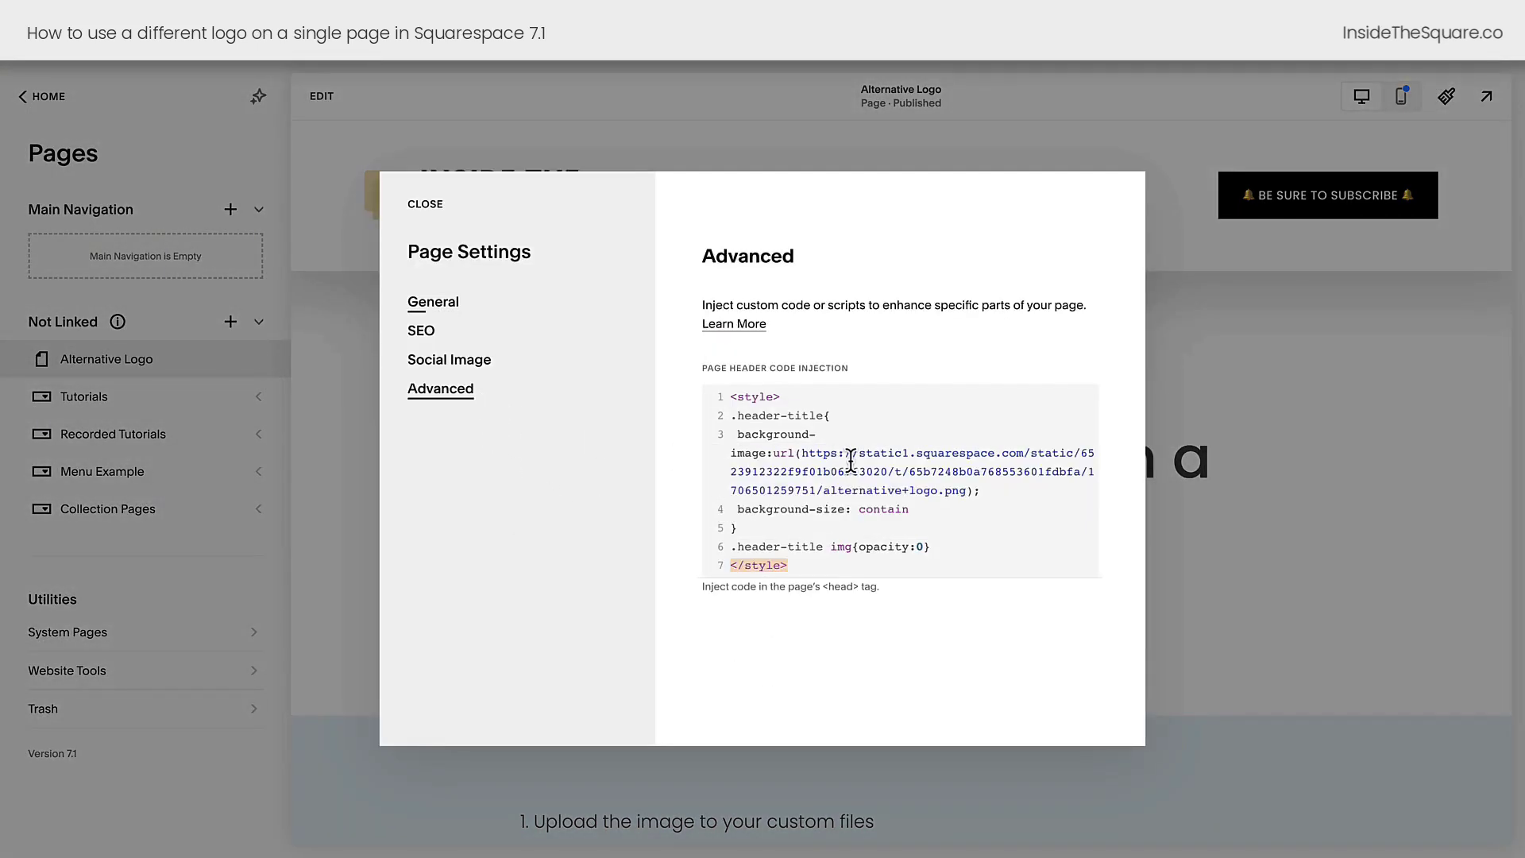
{"action": "left_click", "coordinate": [848, 460]}
{"action": "key", "text": "ctrl+a"}
{"action": "key", "text": "BackSpace"}
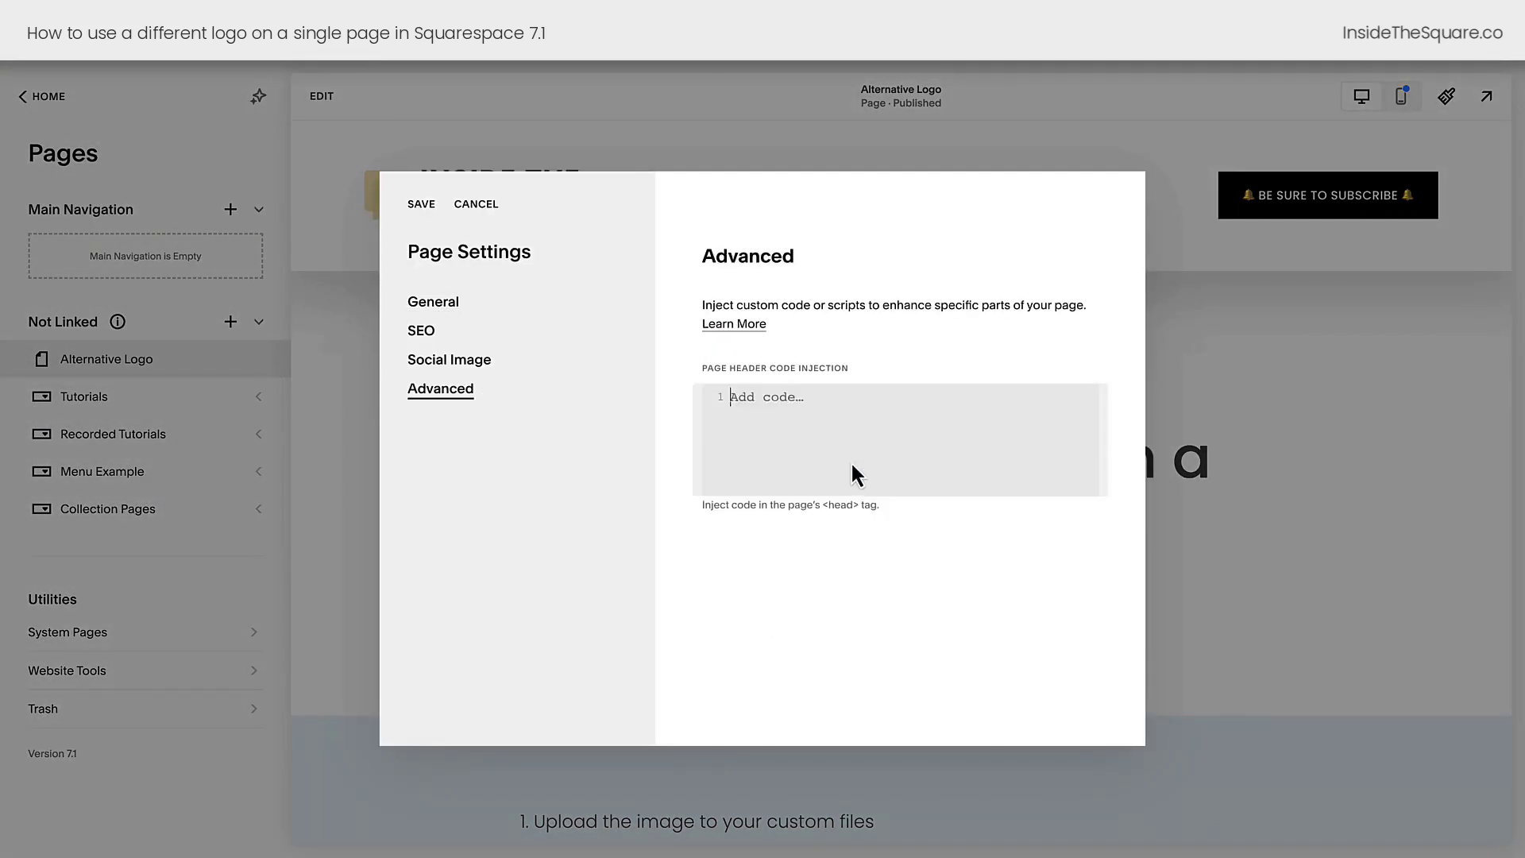
{"action": "left_click", "coordinate": [421, 204]}
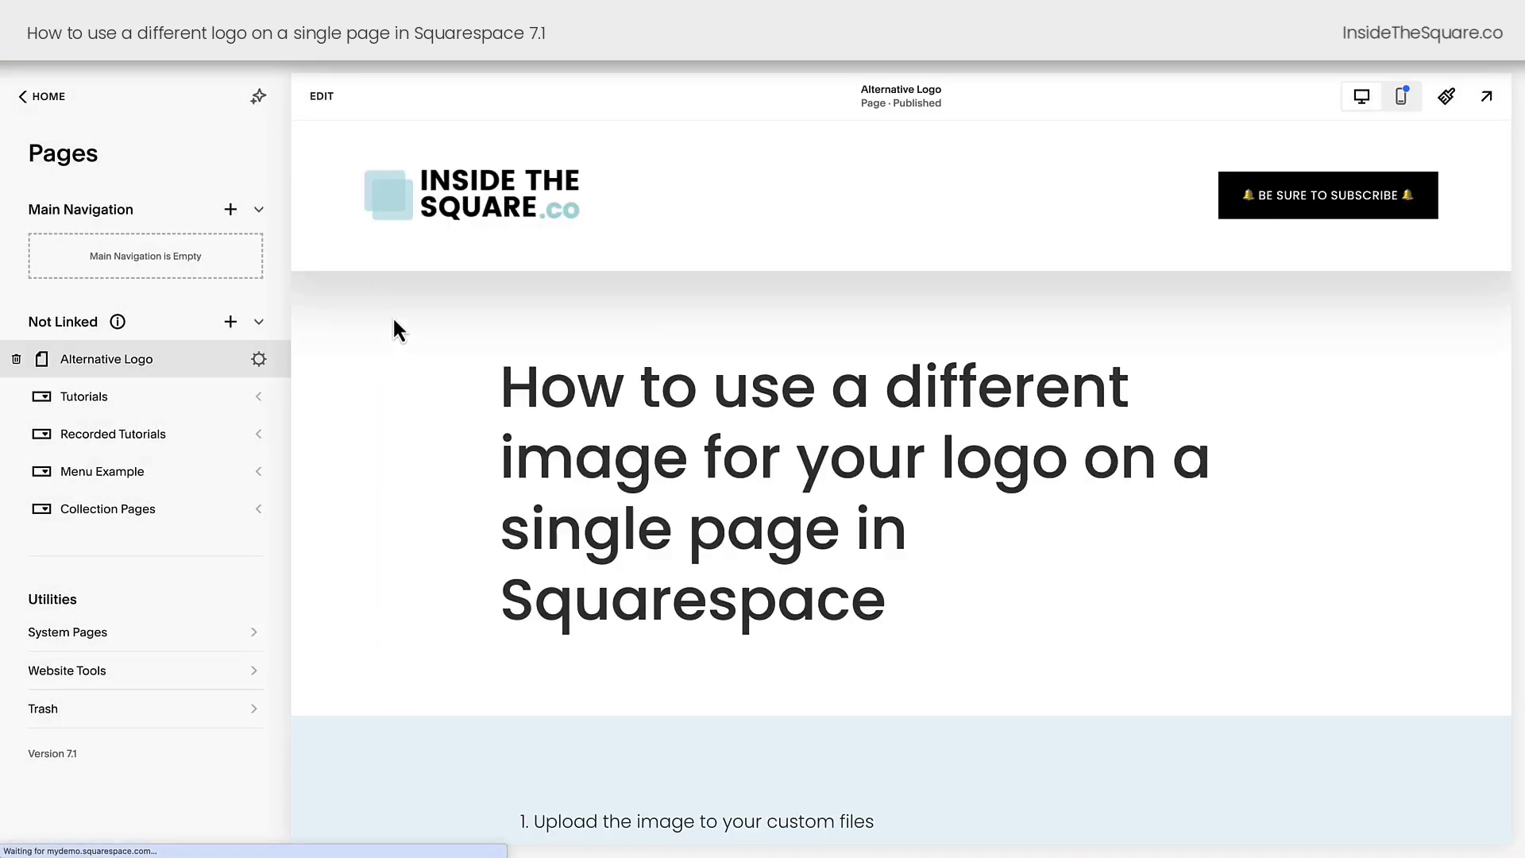
Step: Edit the page and insert a Code block into the section
{"action": "left_click", "coordinate": [321, 97]}
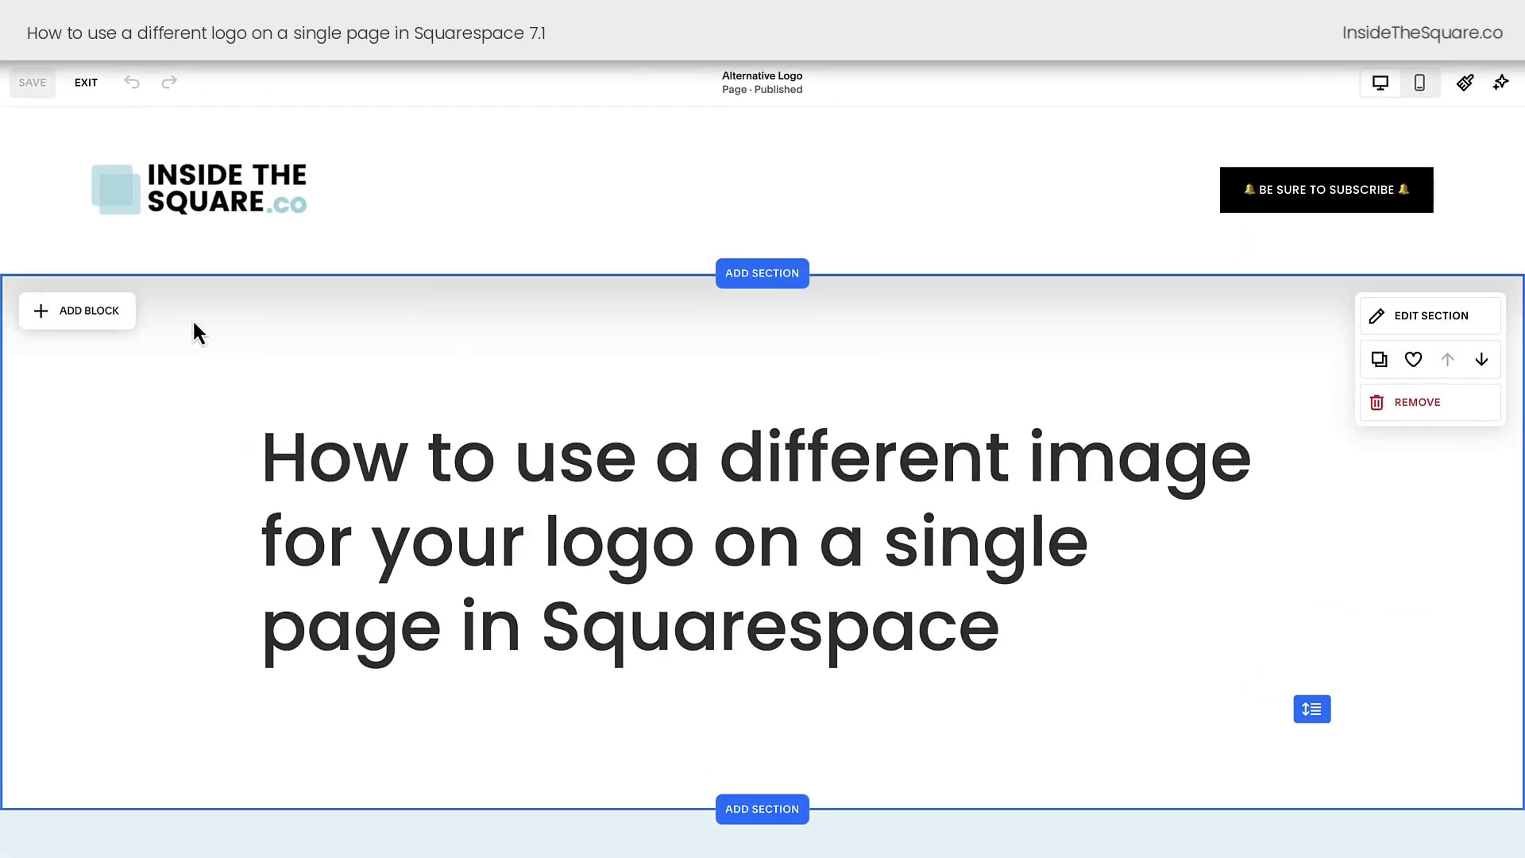
{"action": "left_click", "coordinate": [82, 318]}
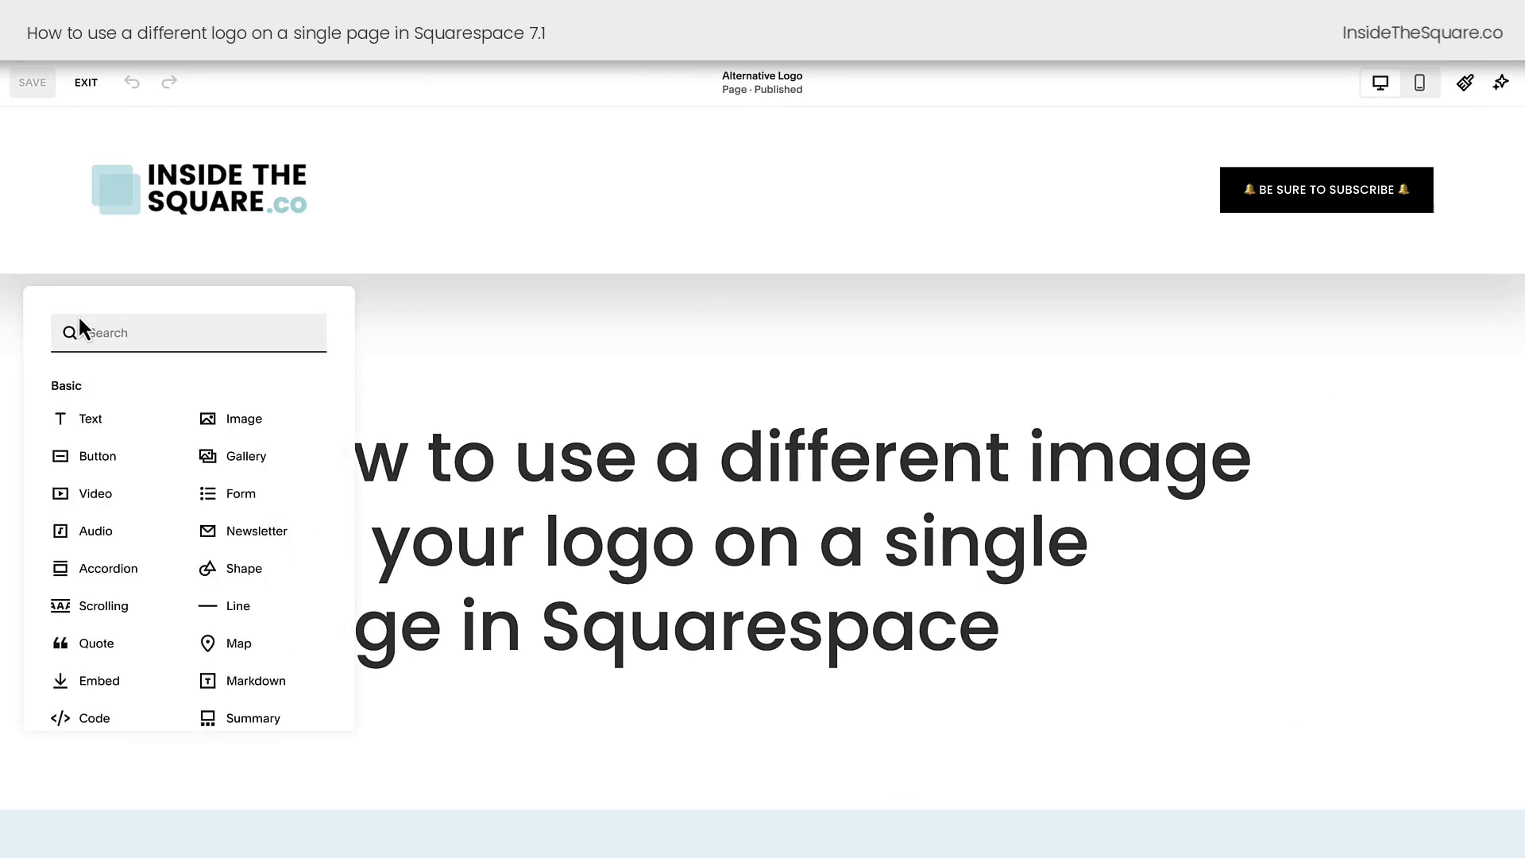
{"action": "type", "text": "code"}
{"action": "left_click", "coordinate": [109, 436]}
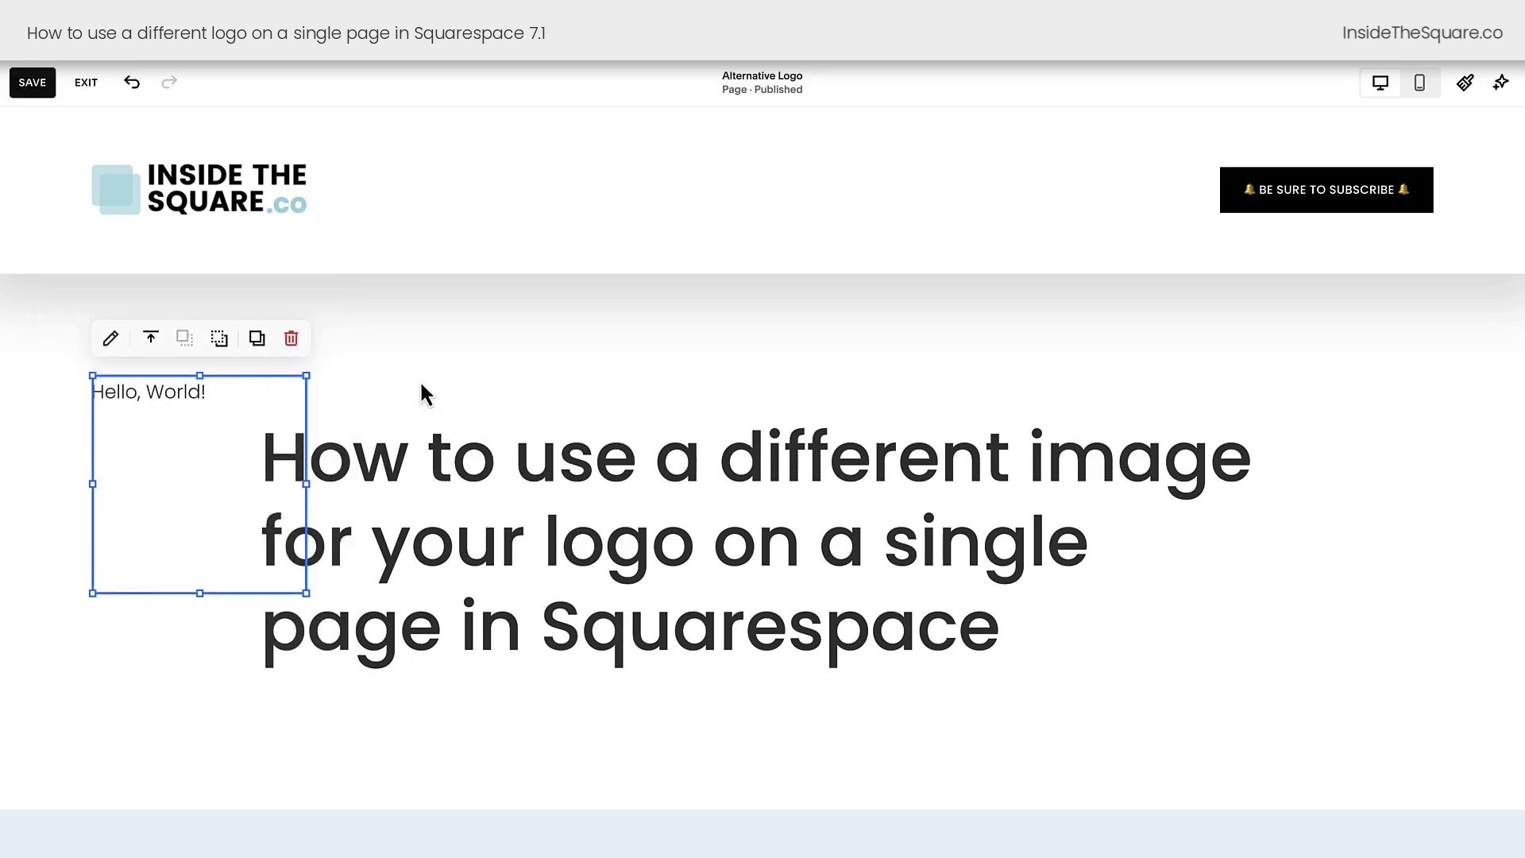
Step: Replace the Hello, World! placeholder with the yellow-logo CSS and save the page
{"action": "left_click", "coordinate": [210, 415]}
{"action": "left_click", "coordinate": [548, 511]}
{"action": "key", "text": "ctrl+a"}
{"action": "key", "text": "ctrl+v"}
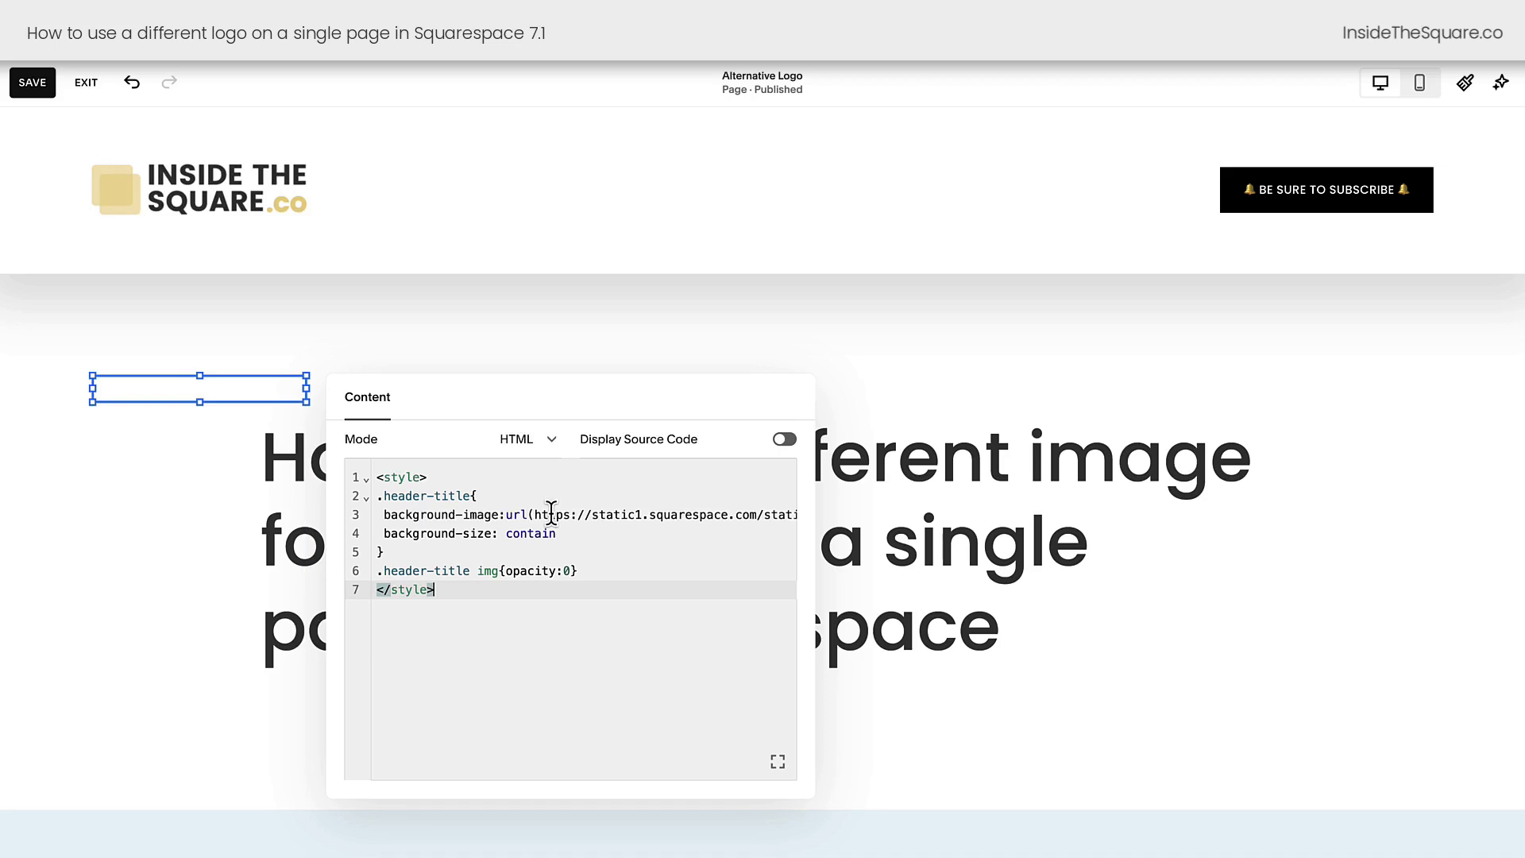
{"action": "left_click_drag", "start_coordinate": [538, 612], "coordinate": [344, 457]}
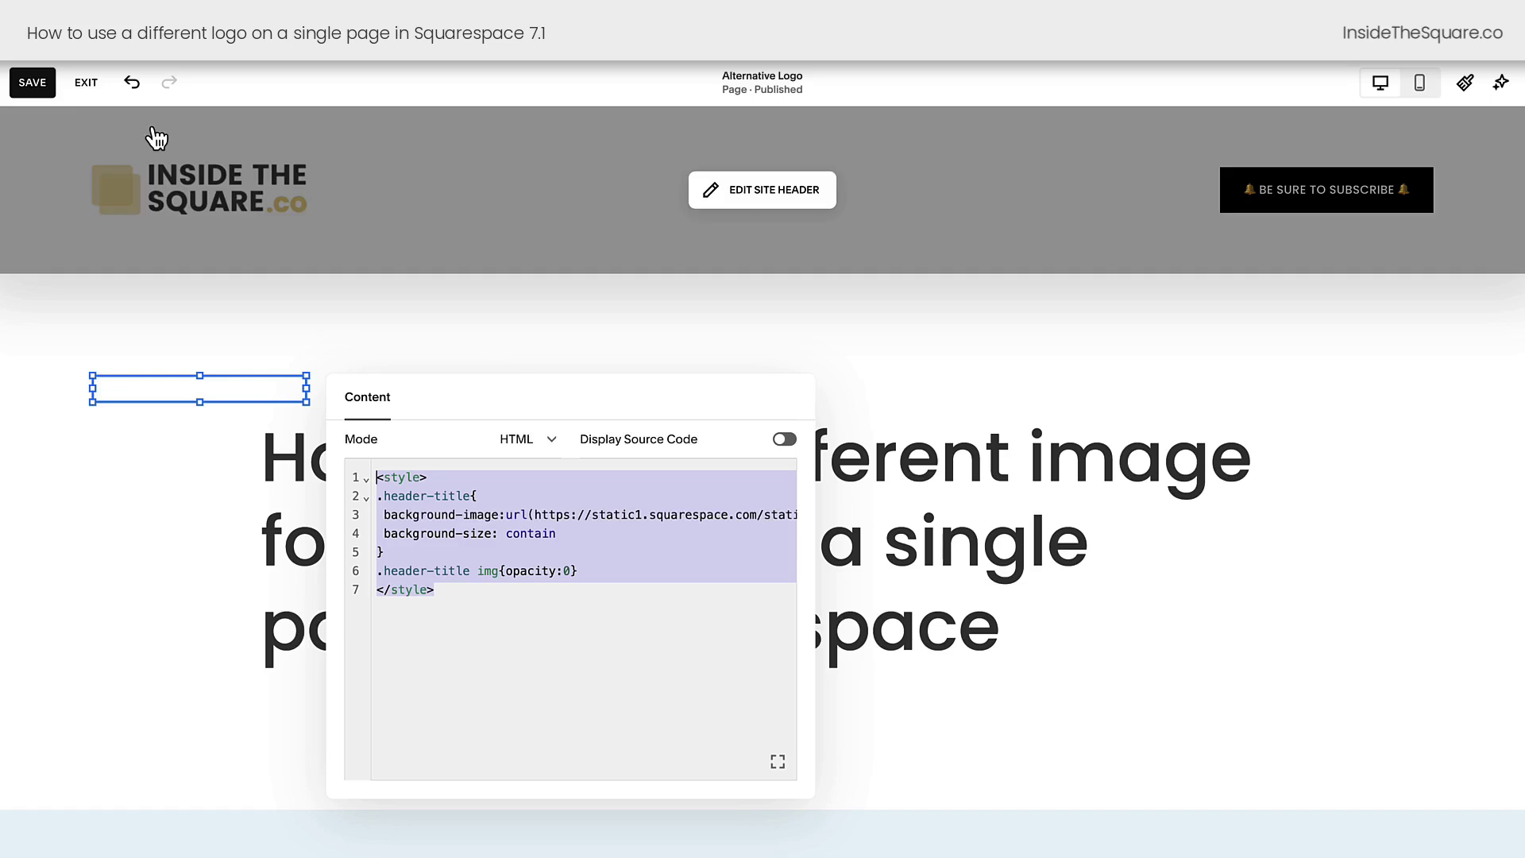
{"action": "left_click", "coordinate": [51, 89]}
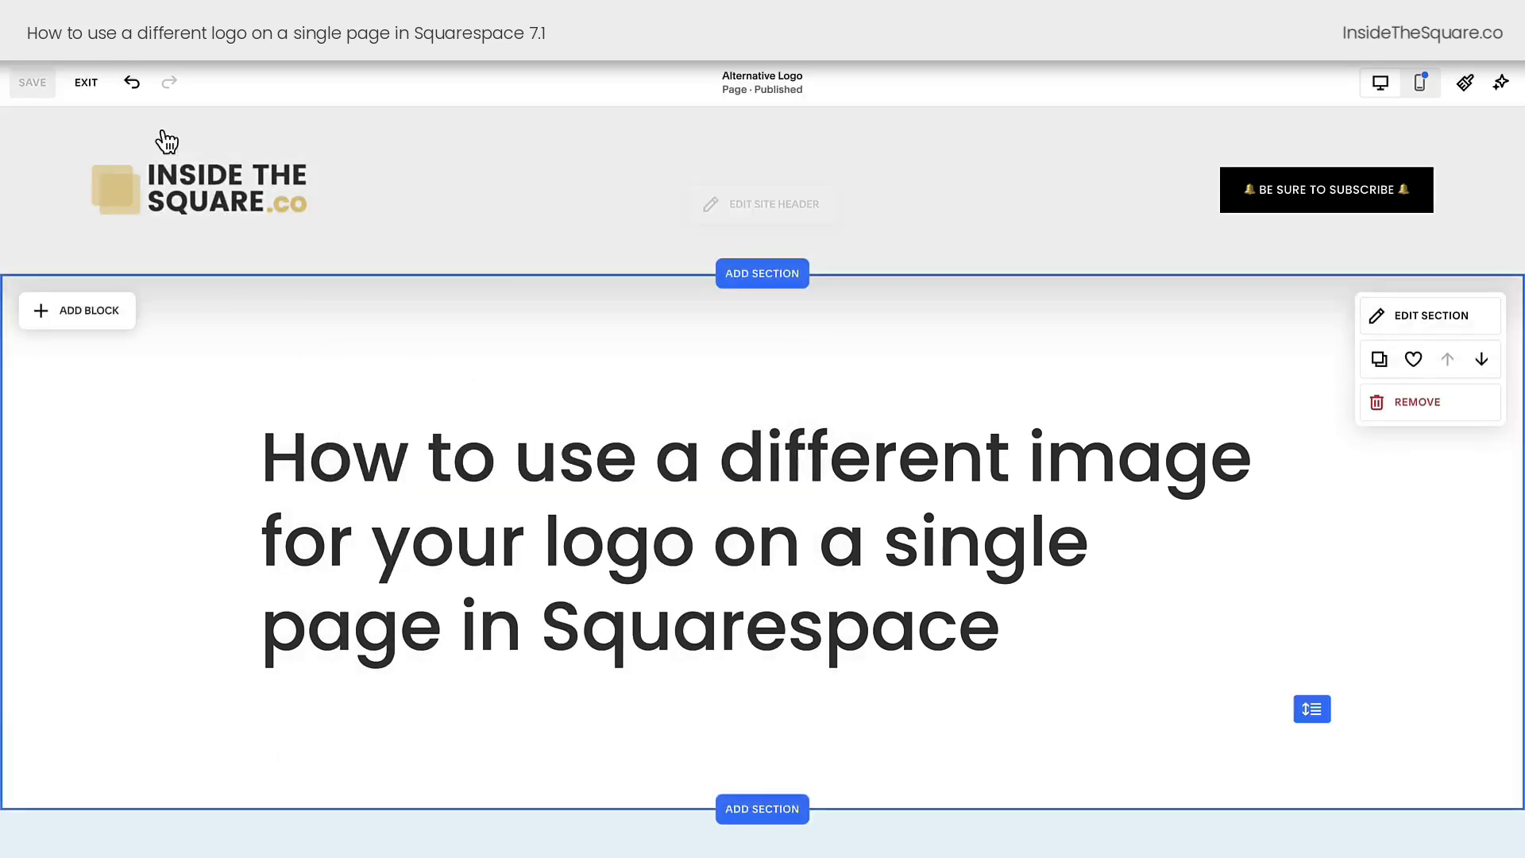
Step: Exit the page editor and open the Alternative Logo page's Advanced settings
{"action": "left_click", "coordinate": [86, 82]}
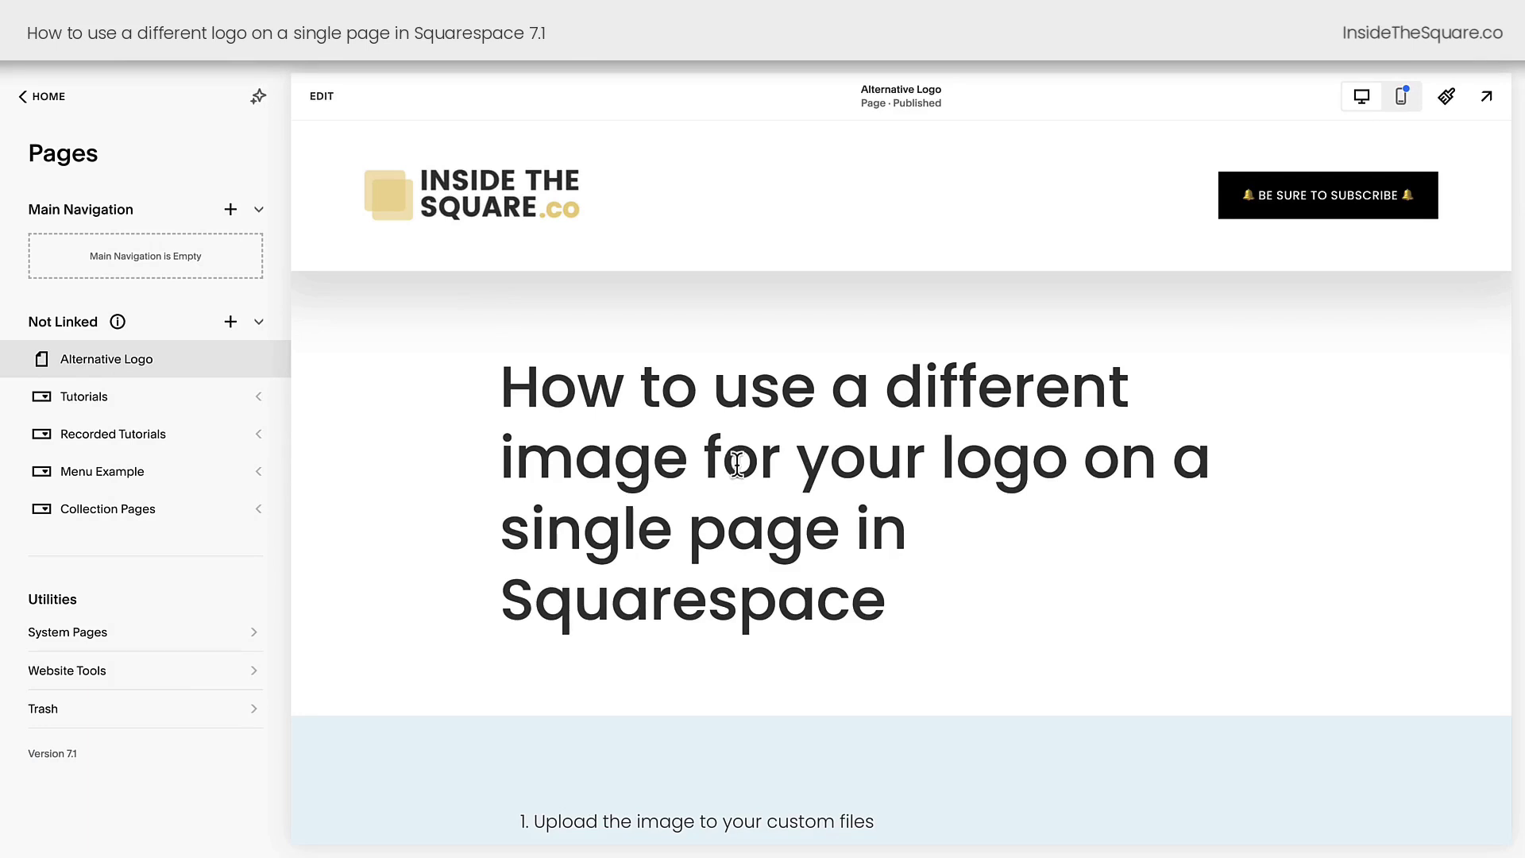
{"action": "mouse_move", "coordinate": [264, 367]}
{"action": "left_click", "coordinate": [264, 367]}
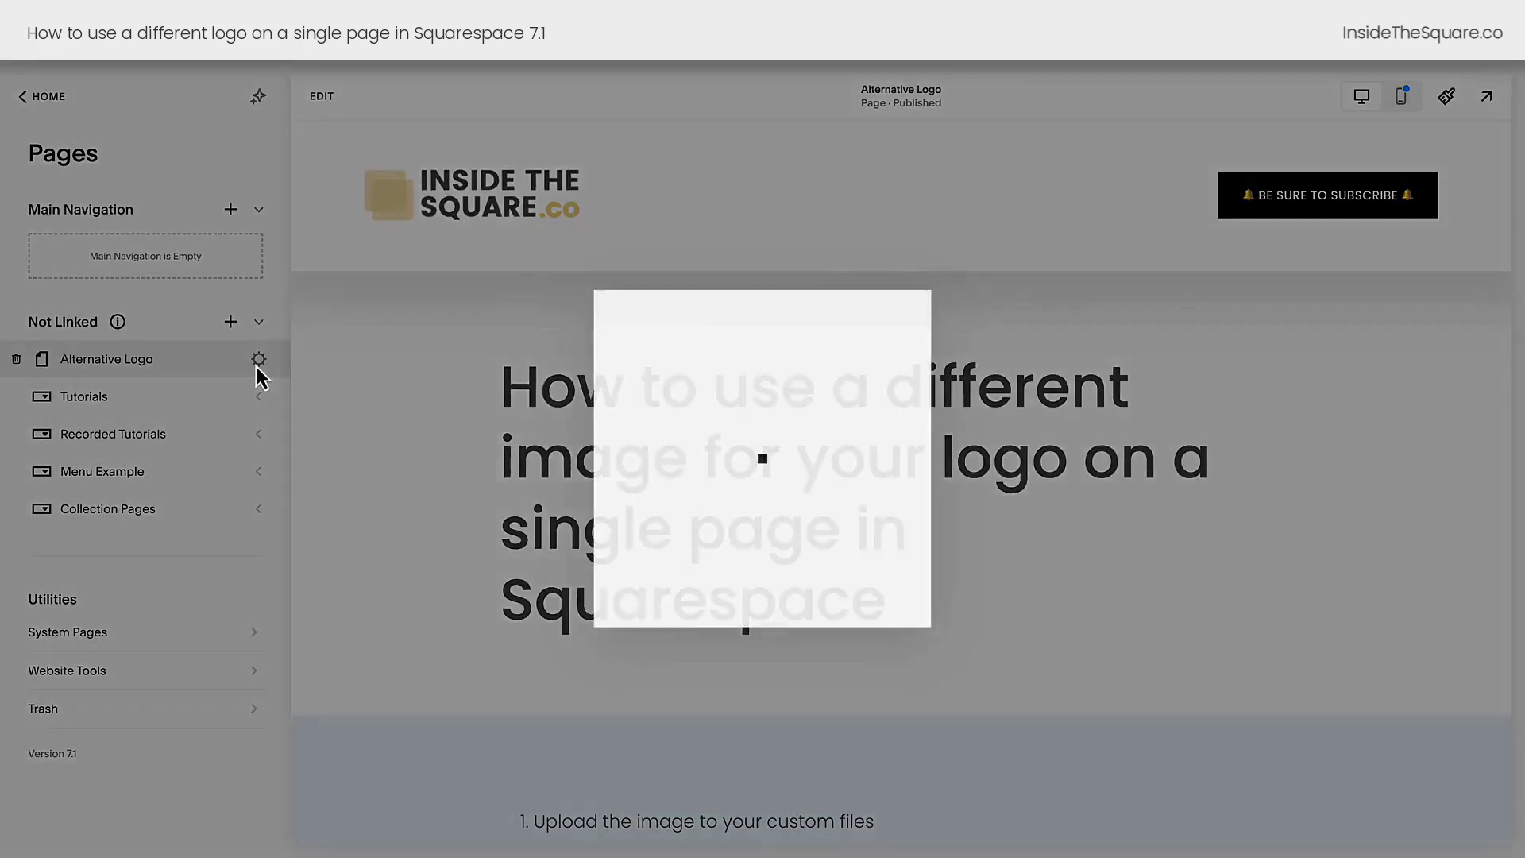
{"action": "left_click", "coordinate": [432, 393]}
Step: Paste the yellow-logo CSS into the header injection, then cancel and discard it
{"action": "left_click", "coordinate": [870, 436]}
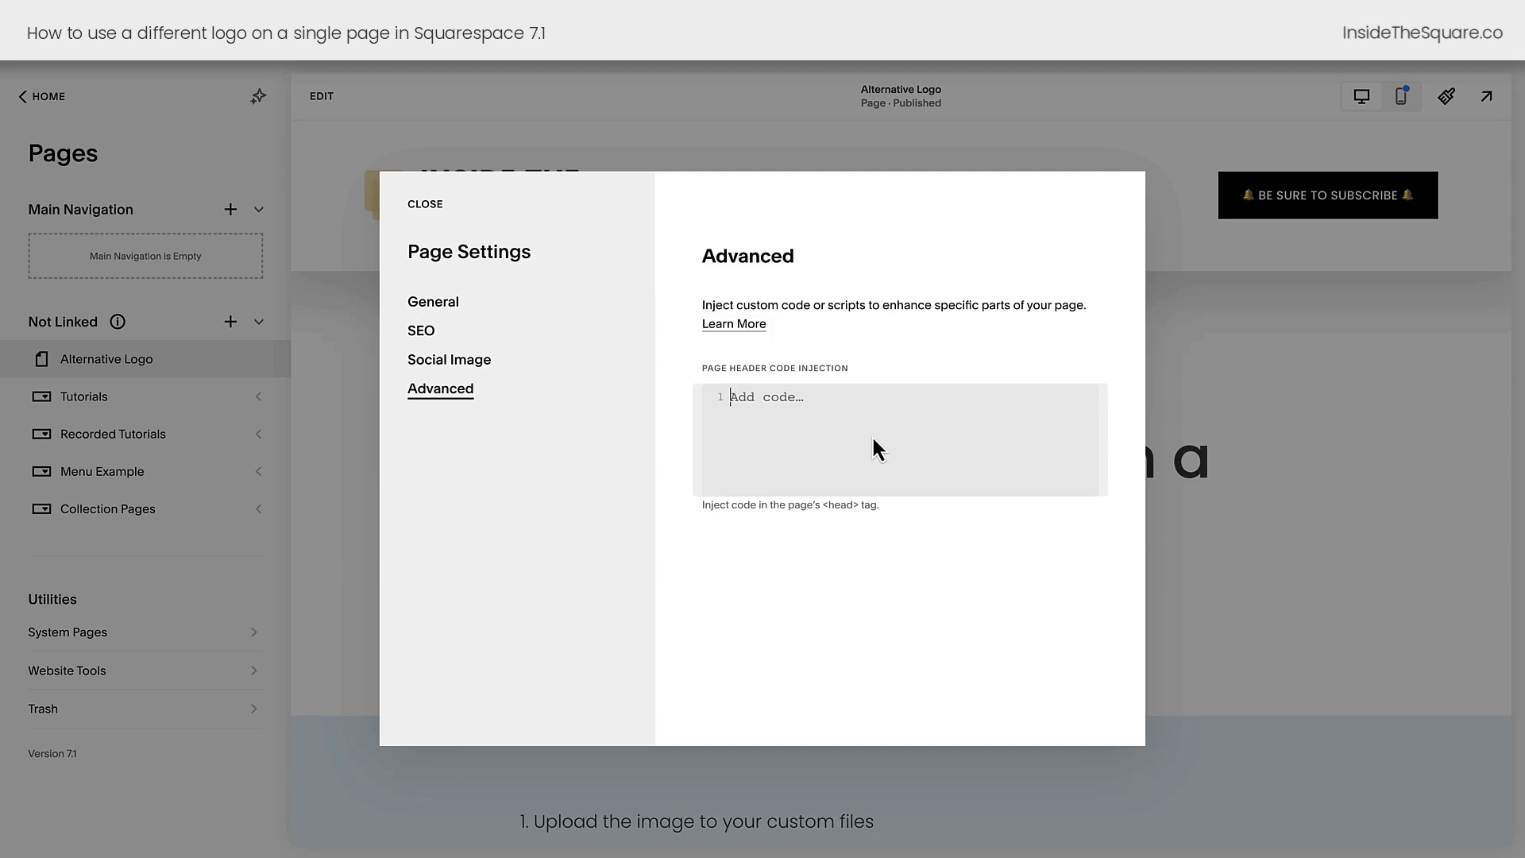
{"action": "key", "text": "ctrl+v"}
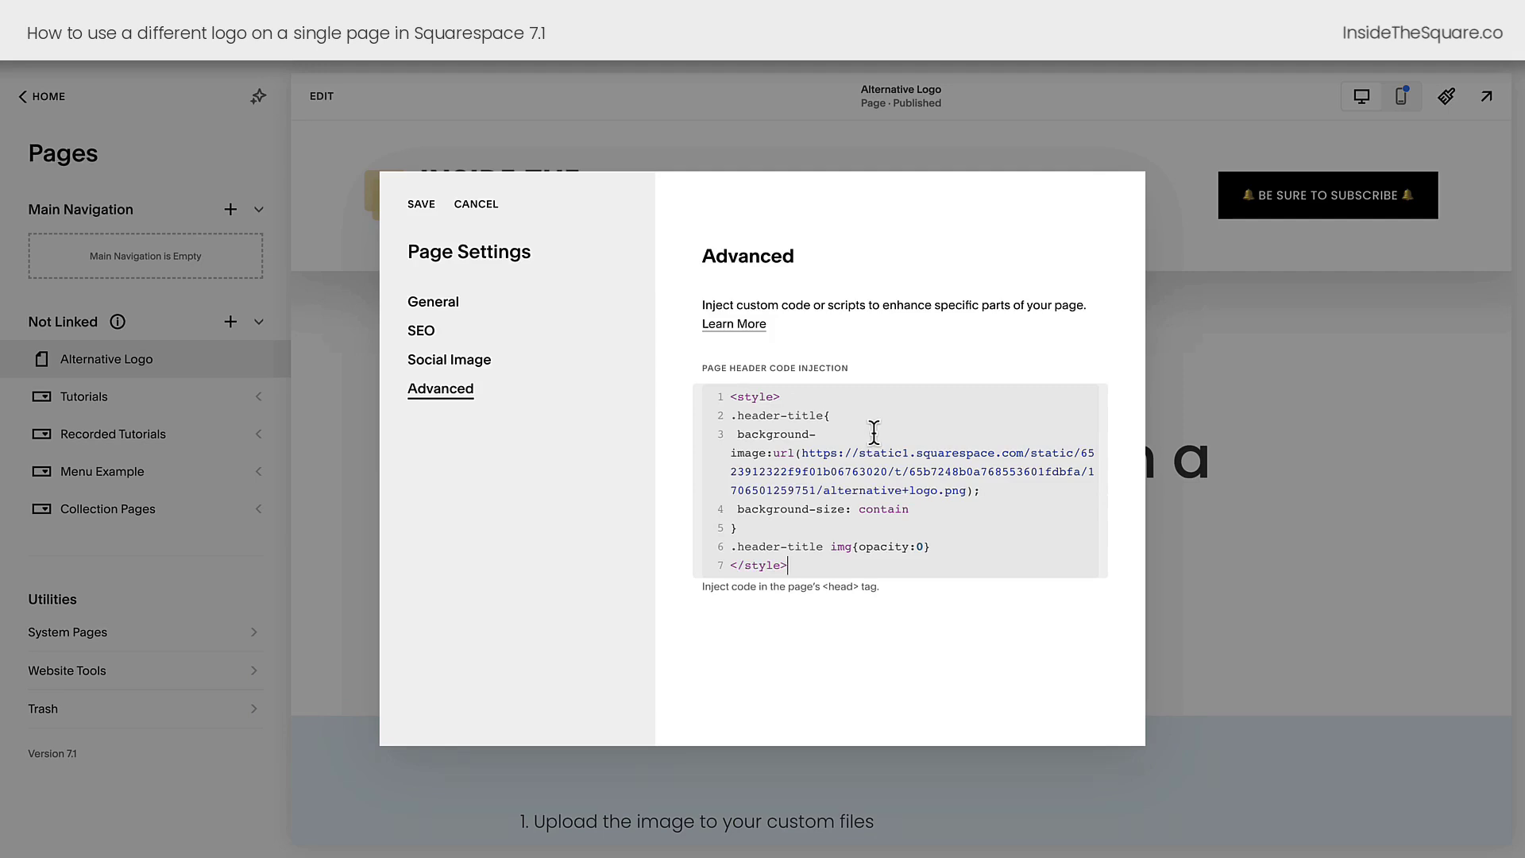
{"action": "left_click", "coordinate": [486, 207]}
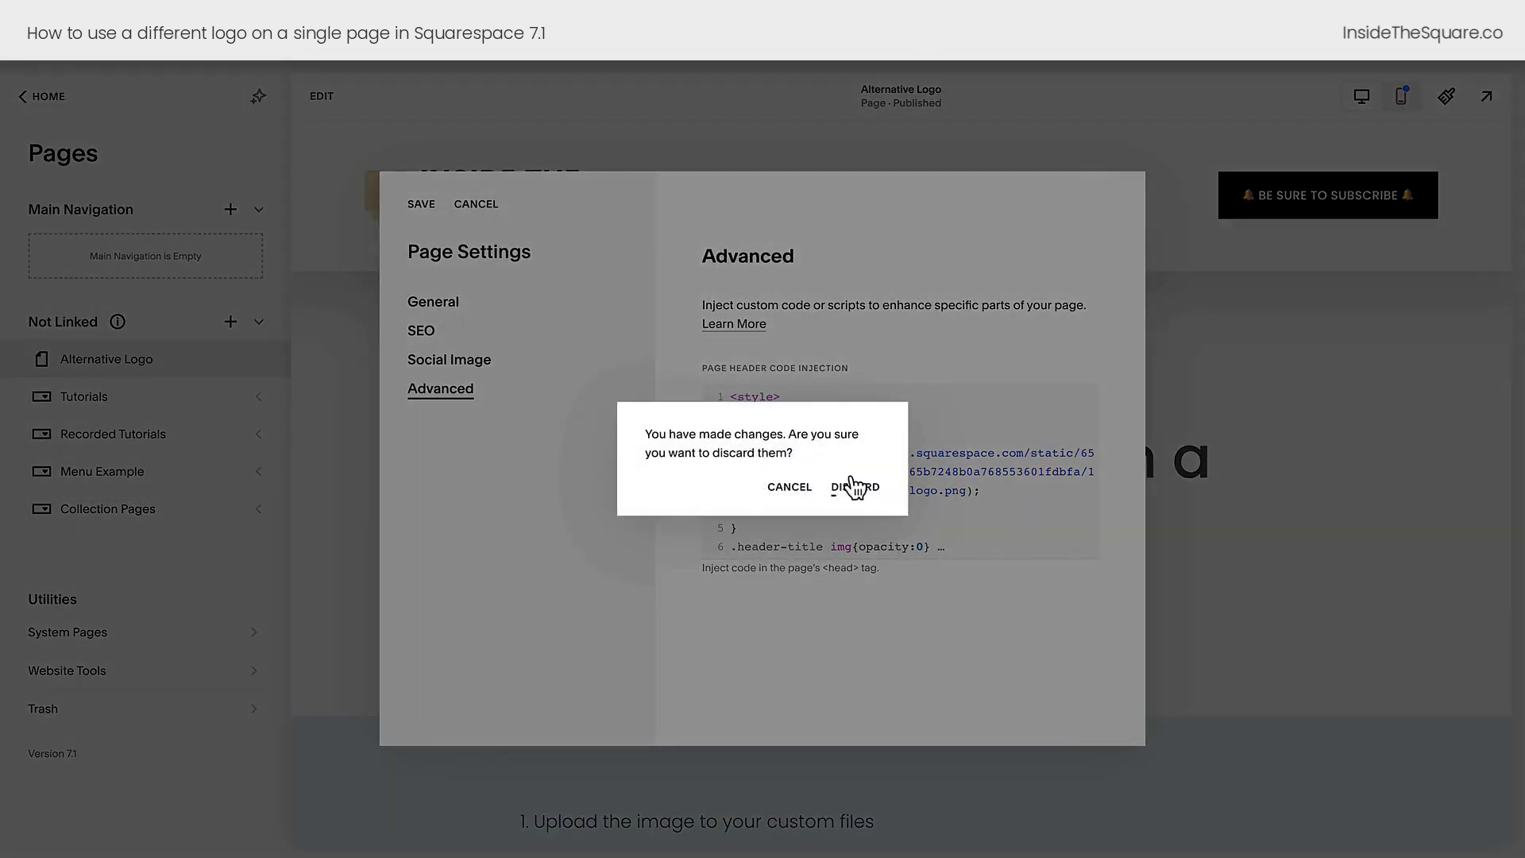
{"action": "left_click", "coordinate": [852, 486]}
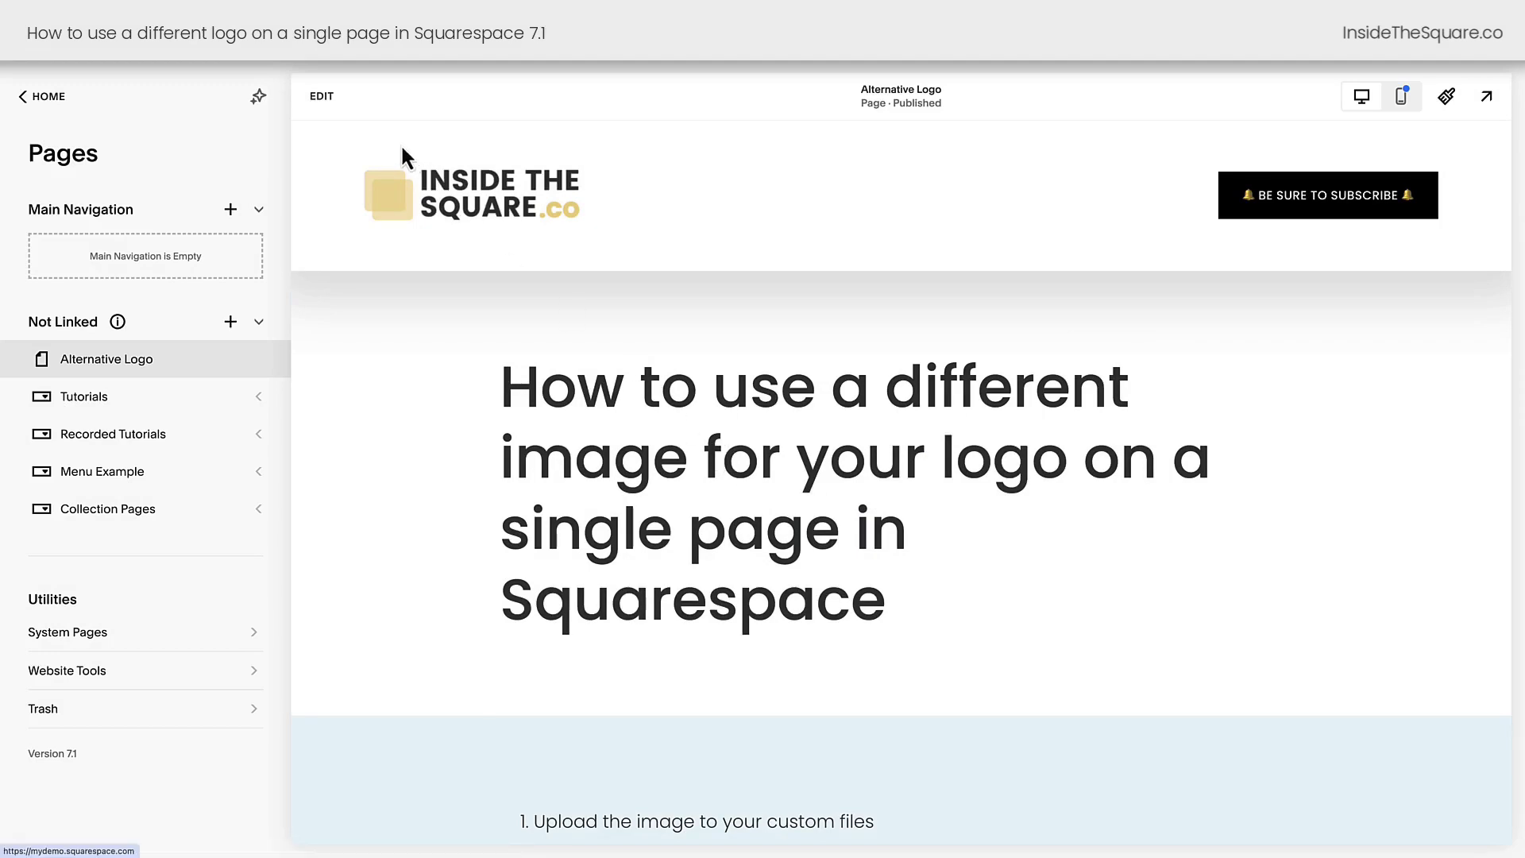
Step: Edit the page again and insert a Code block from the block search
{"action": "left_click", "coordinate": [324, 98]}
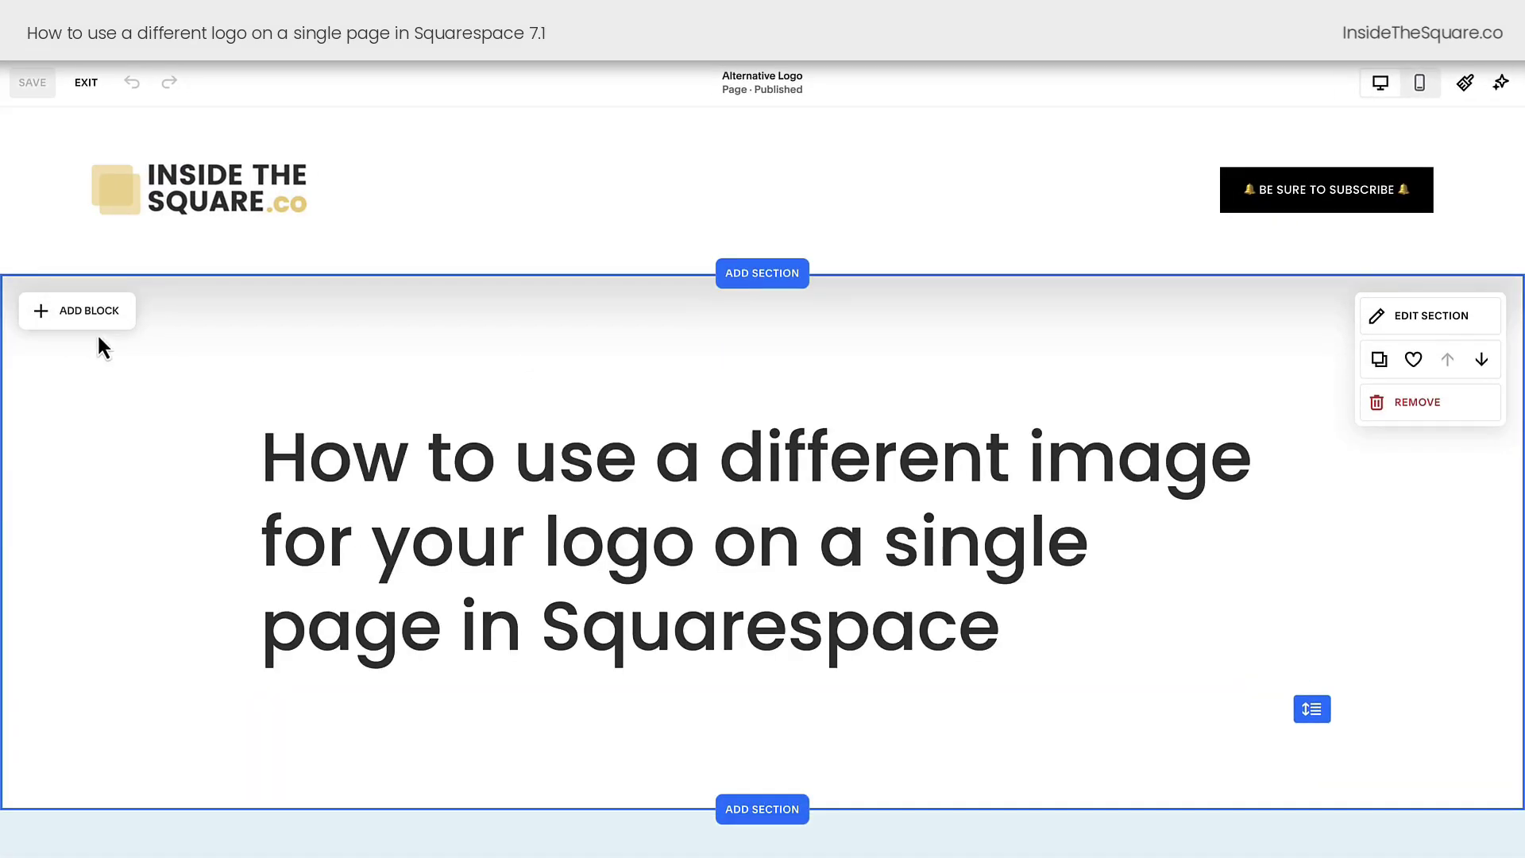
{"action": "left_click", "coordinate": [98, 319]}
{"action": "type", "text": "dode"}
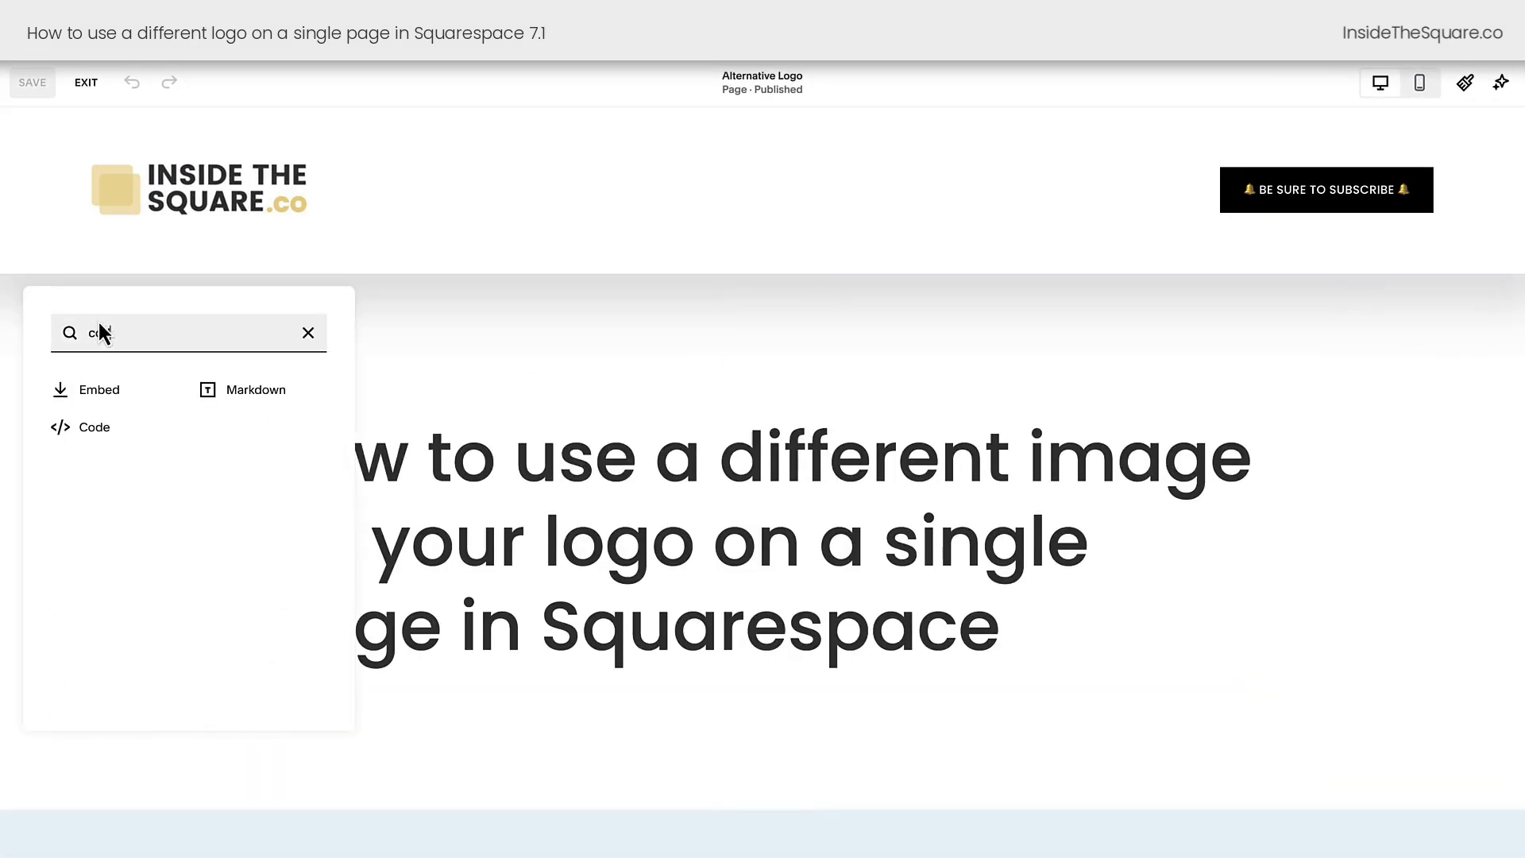
{"action": "left_click", "coordinate": [99, 434]}
Step: Overwrite the Hello, World! placeholder with the yellow-logo CSS and save the page
{"action": "double_click", "coordinate": [209, 413]}
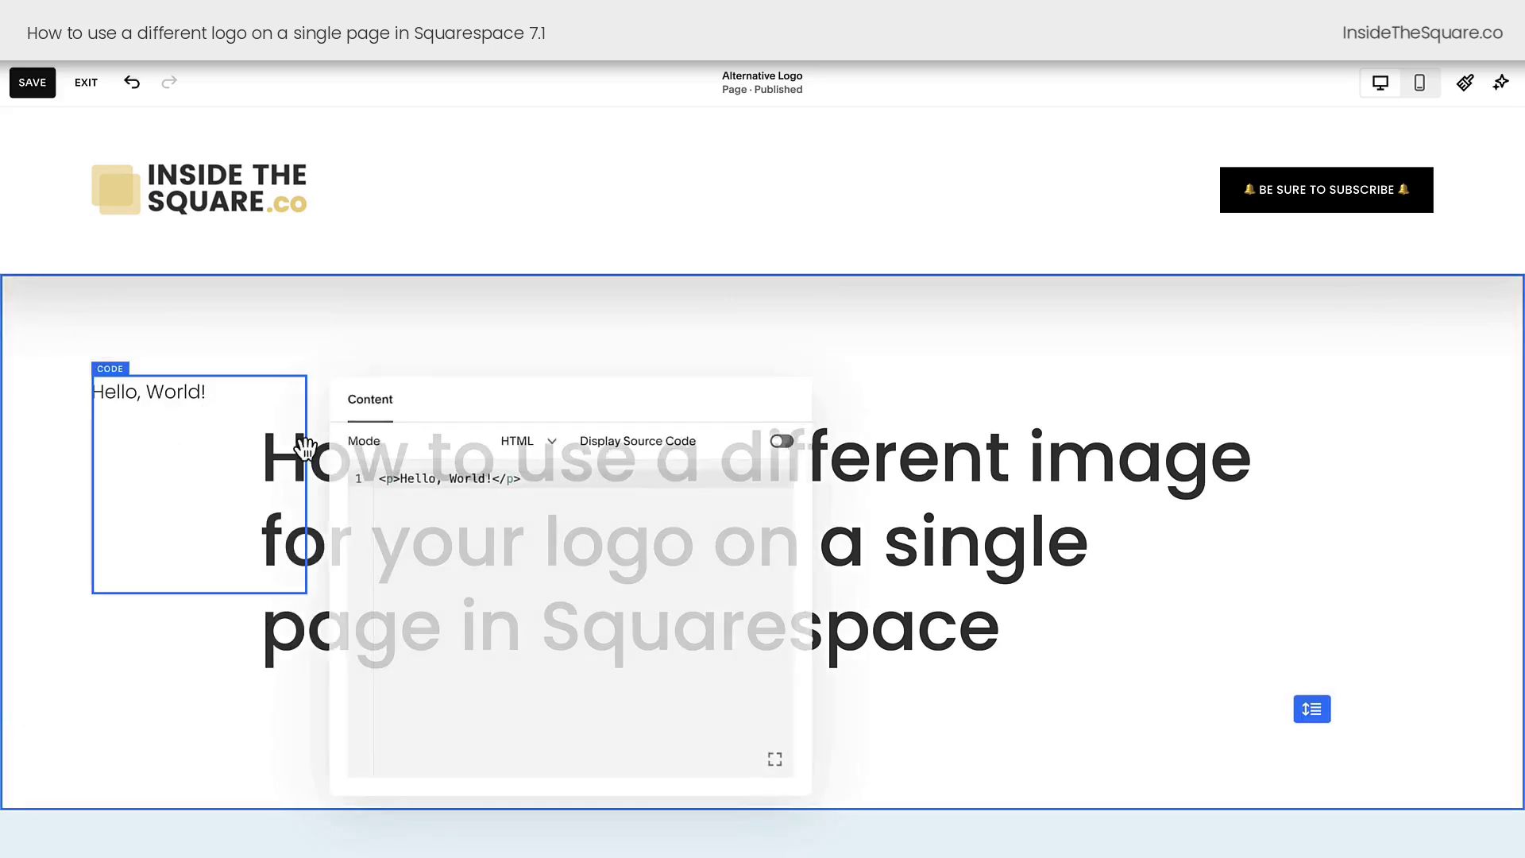
{"action": "left_click", "coordinate": [586, 473]}
{"action": "key", "text": "ctrl+a"}
{"action": "key", "text": "ctrl+v"}
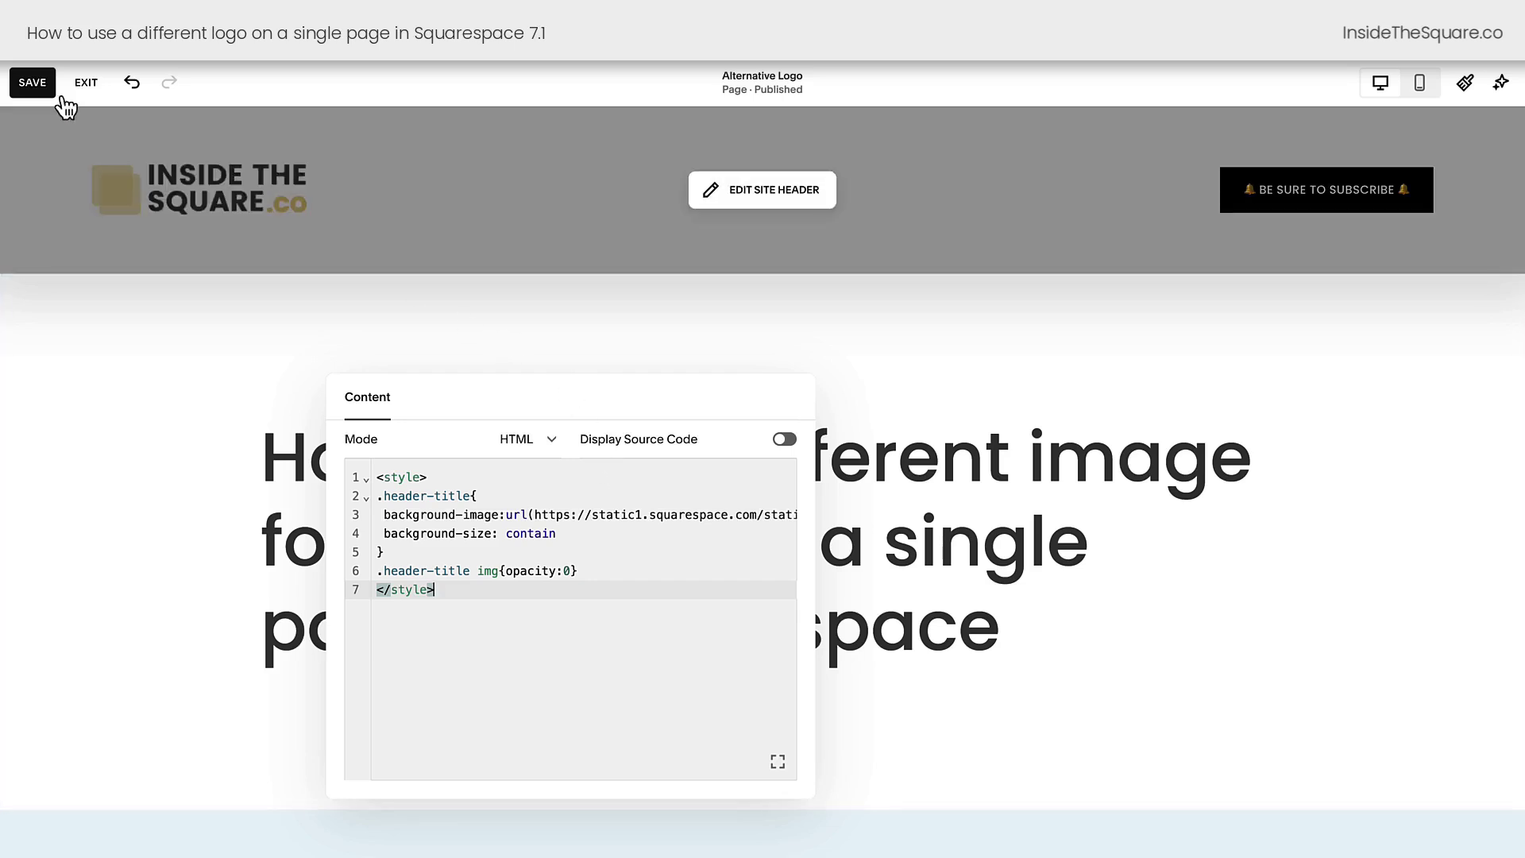
{"action": "left_click", "coordinate": [32, 83]}
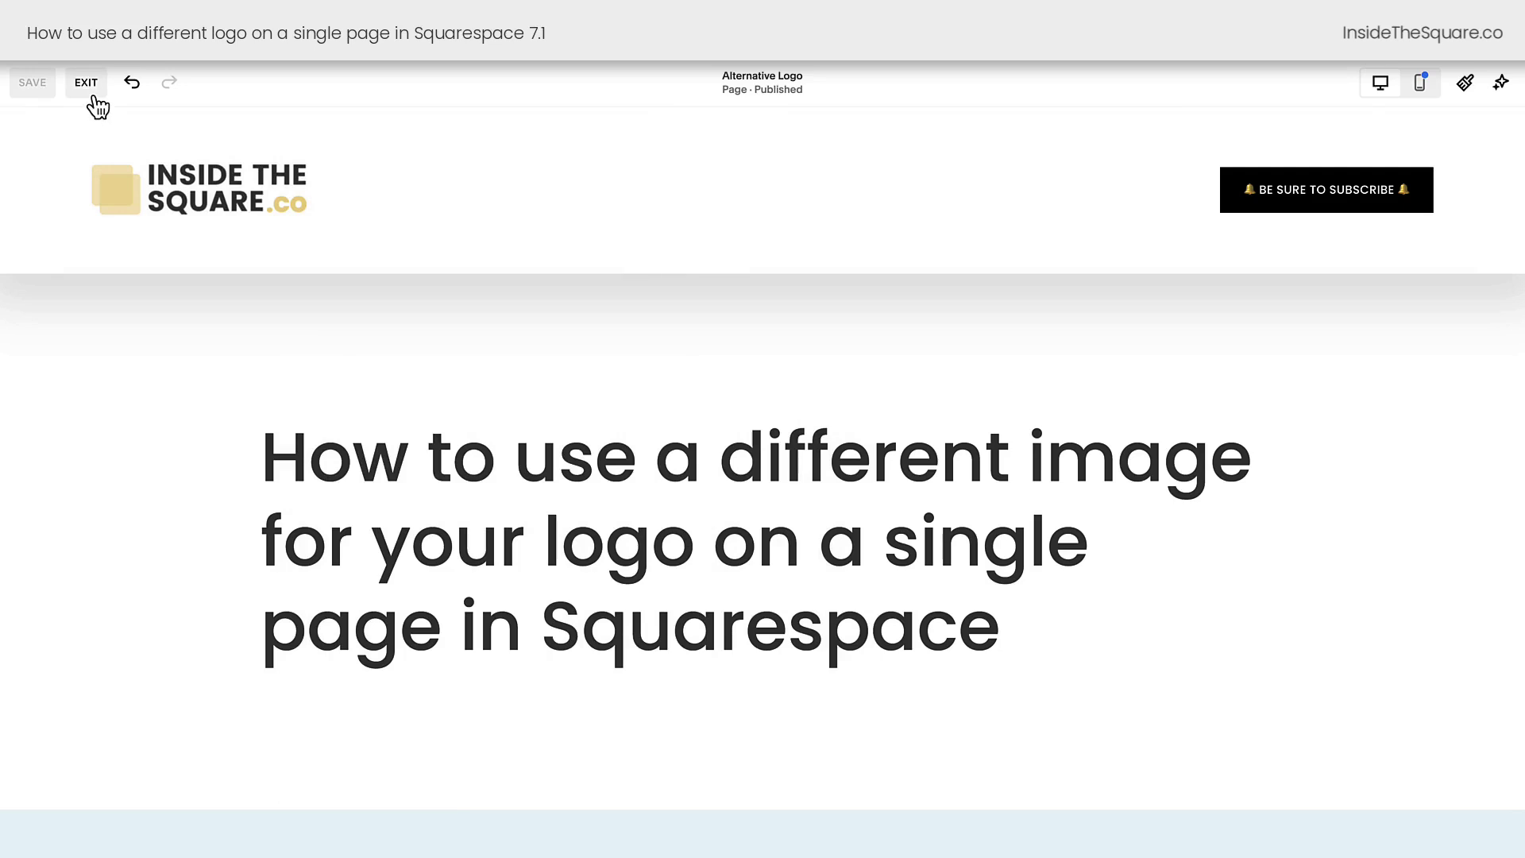